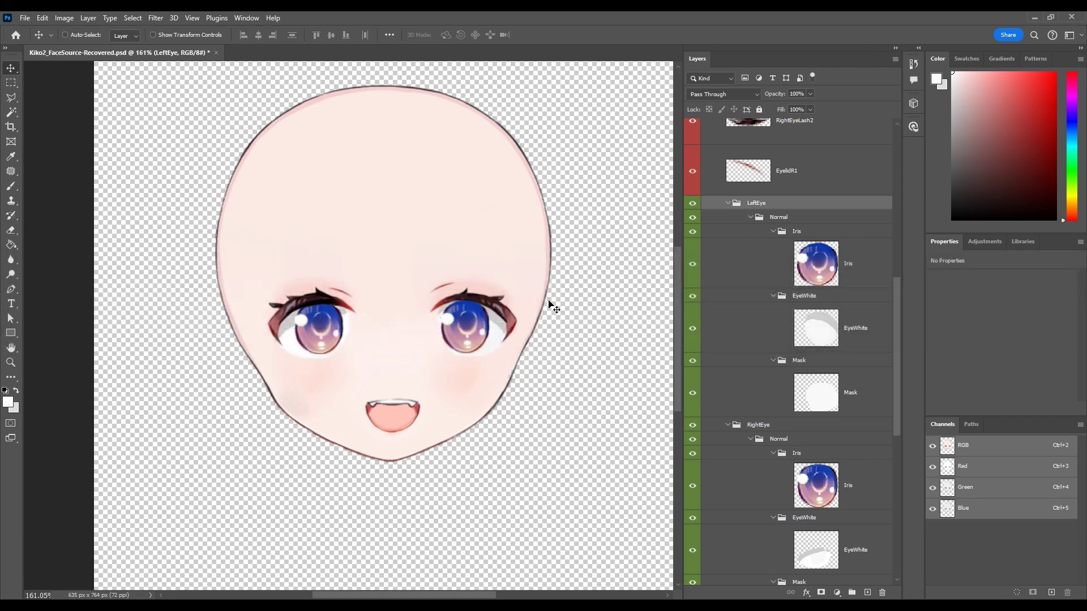
Toggle the visibility of LeftEye's Iris and EyeWhite layers to examine how the eye is layered over its mask.
click(691, 265)
click(691, 265)
click(691, 330)
click(690, 330)
click(692, 329)
click(692, 265)
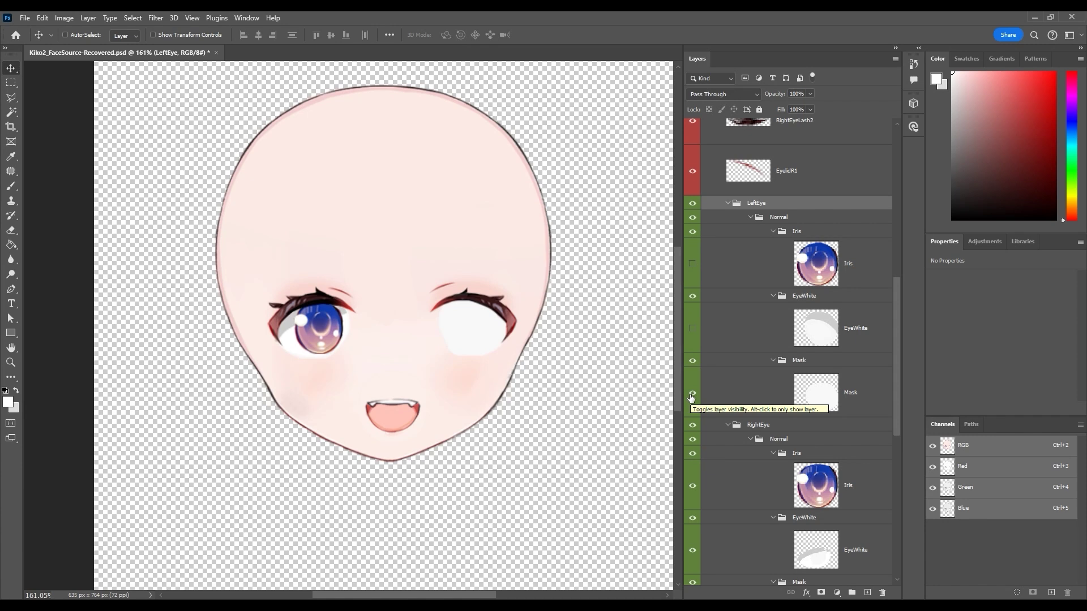
click(692, 329)
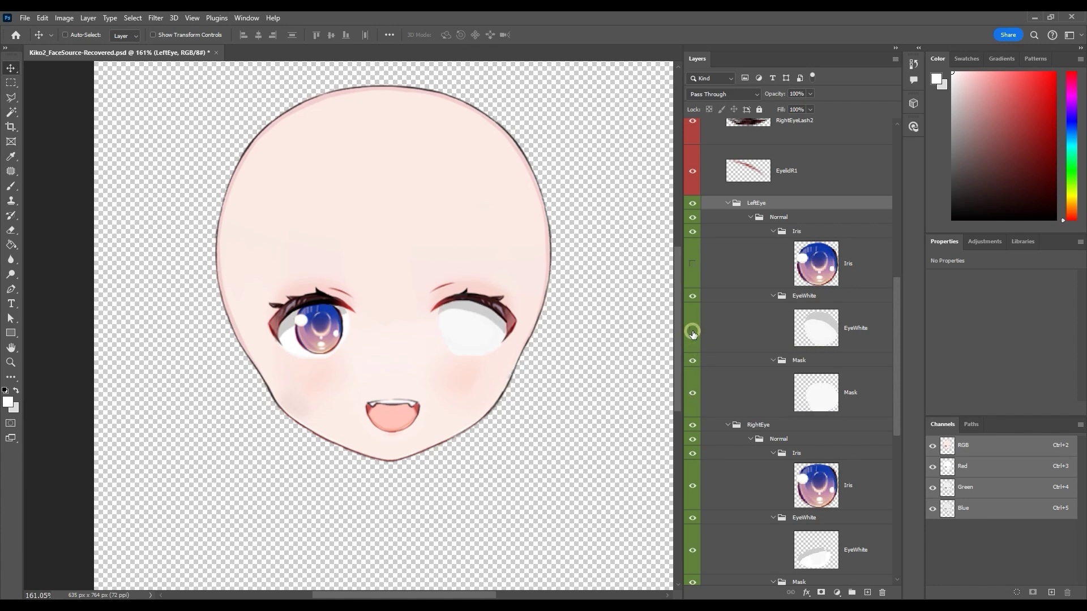
click(692, 329)
click(692, 329)
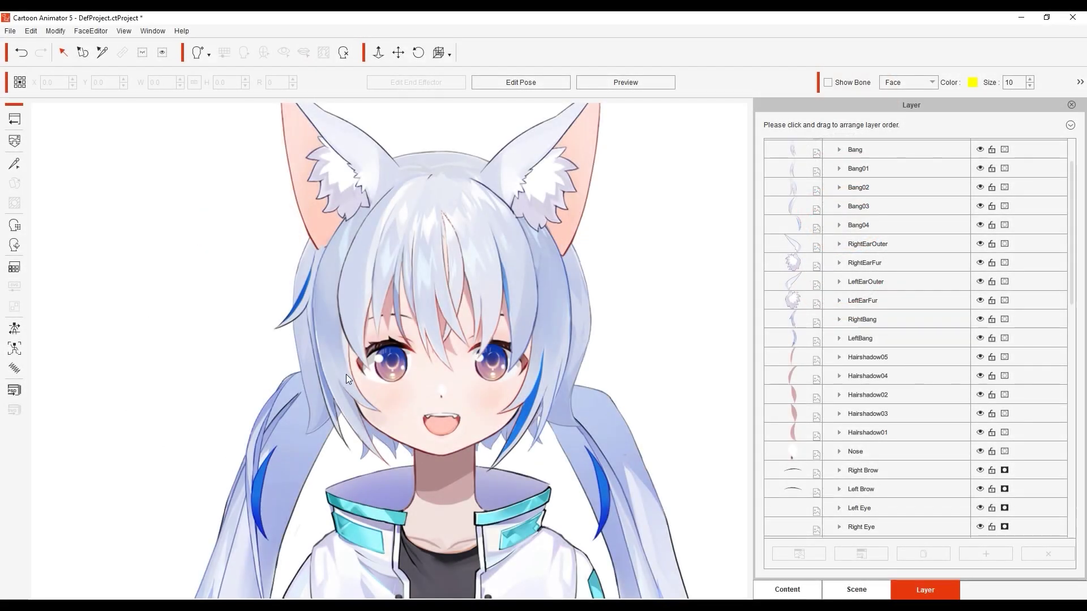
Send the character from Cartoon Animator to Photoshop as one head-and-body PSD, editing the current angle at scale 1.0.
click(14, 390)
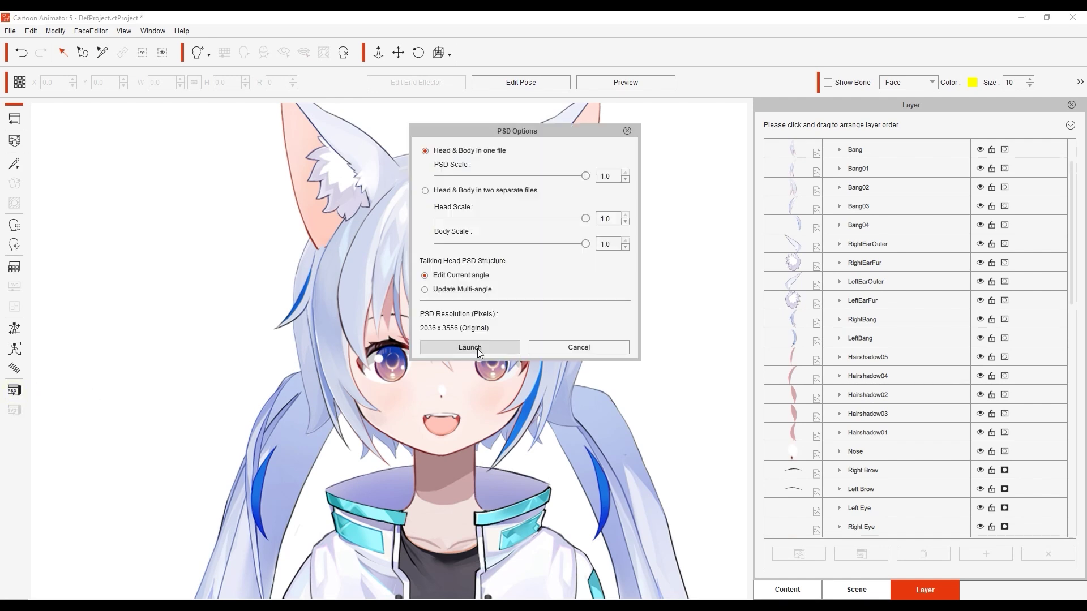
click(476, 348)
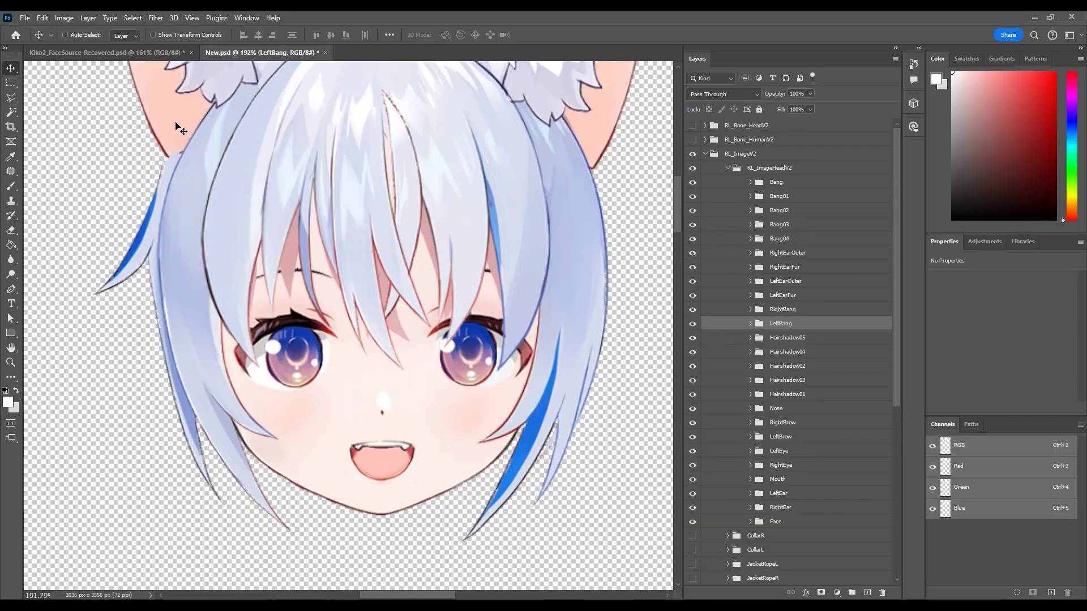
Try moving the original left eye and mouth layers on the character's face.
click(487, 365)
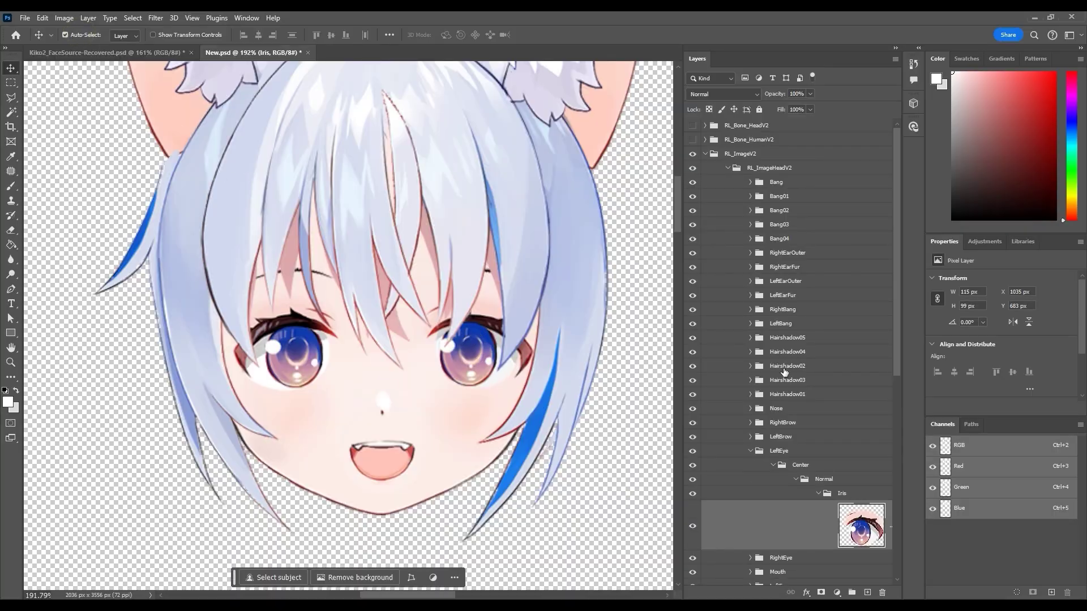
scroll(865, 453, down, 3)
click(386, 463)
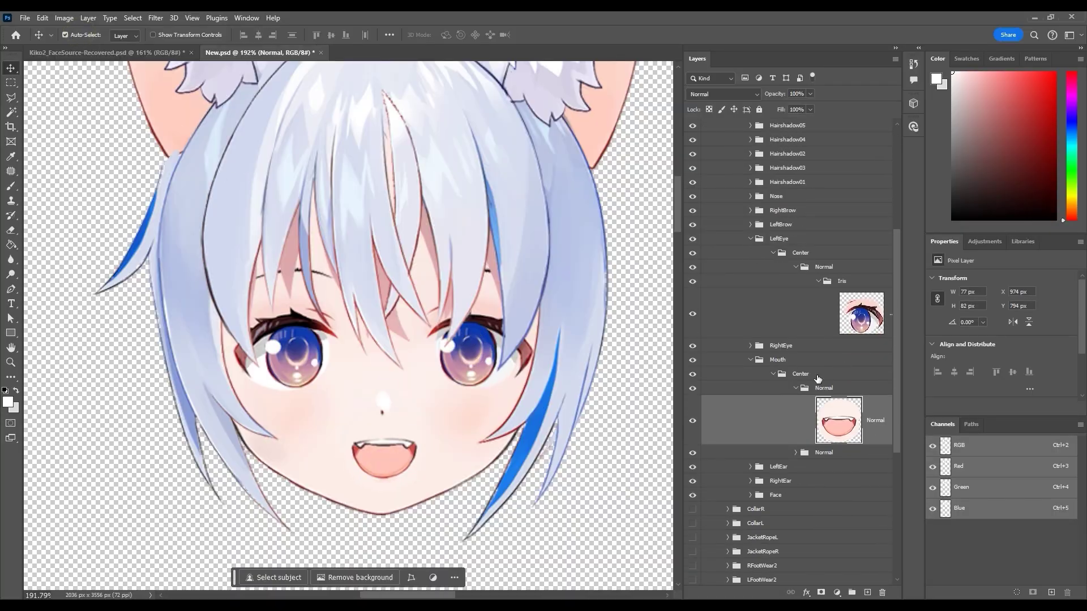
drag(487, 404, 484, 382)
click(417, 421)
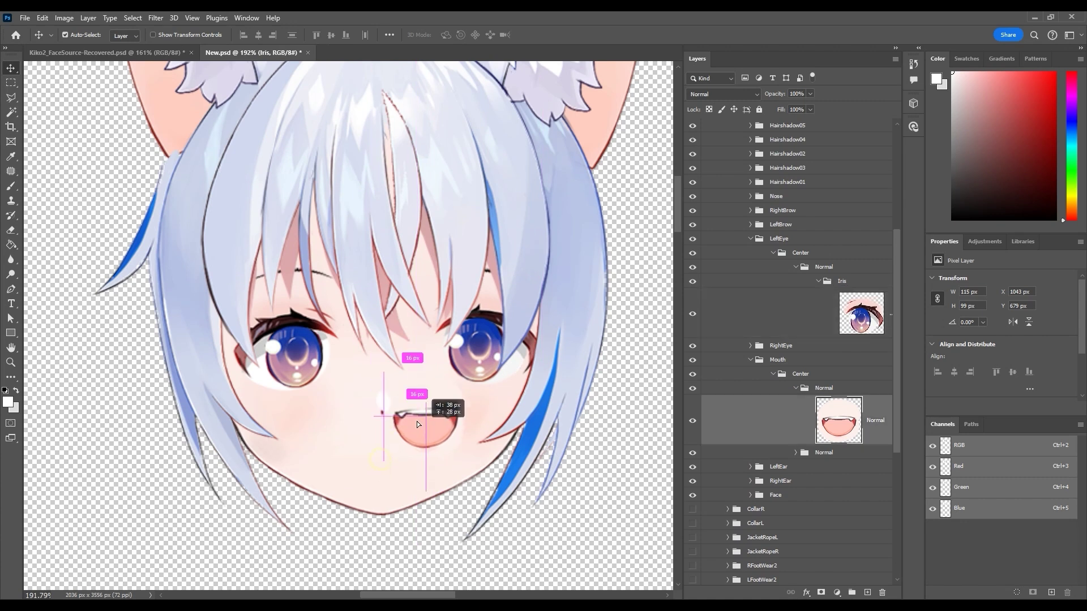
In Kiko2_FaceSource-Recovered.psd, copy all facial feature layers and groups from LeftEye3 through EyelidR.
click(140, 53)
drag(895, 294, 889, 151)
click(874, 155)
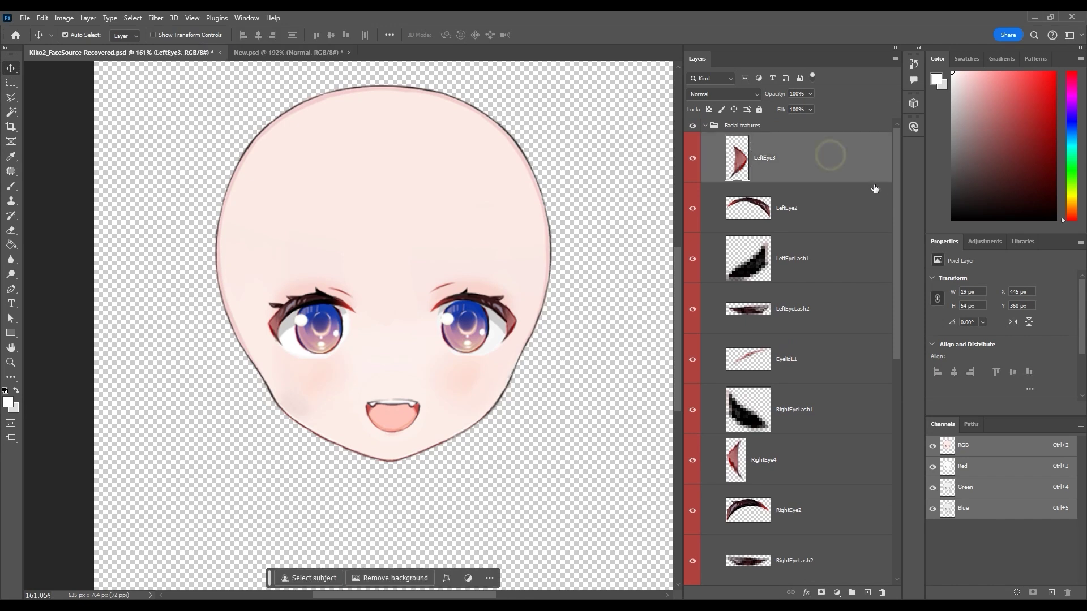
drag(895, 211, 886, 432)
shift+click(823, 472)
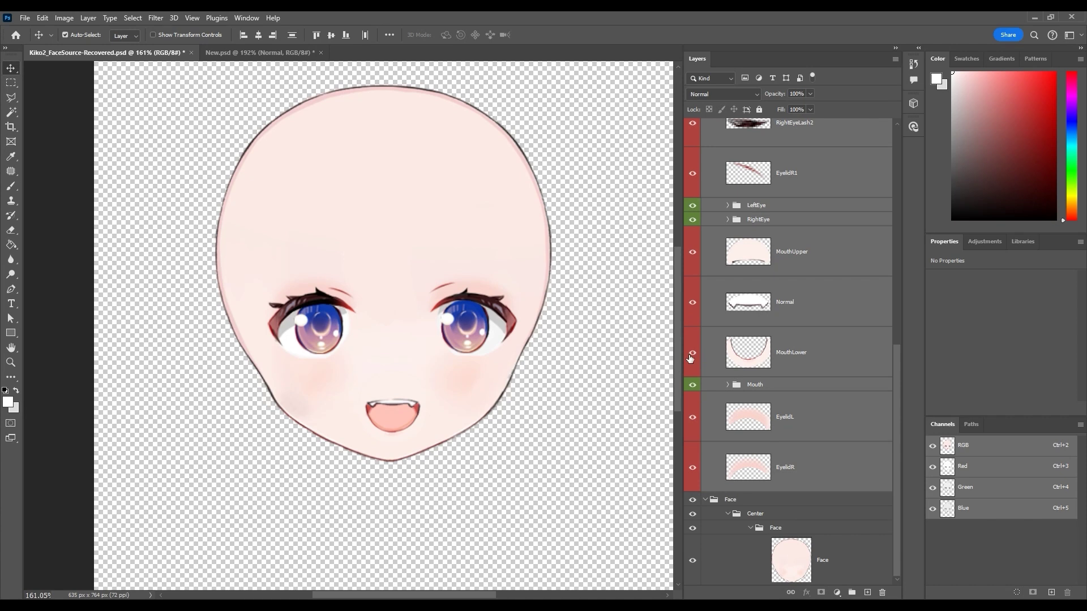
click(45, 17)
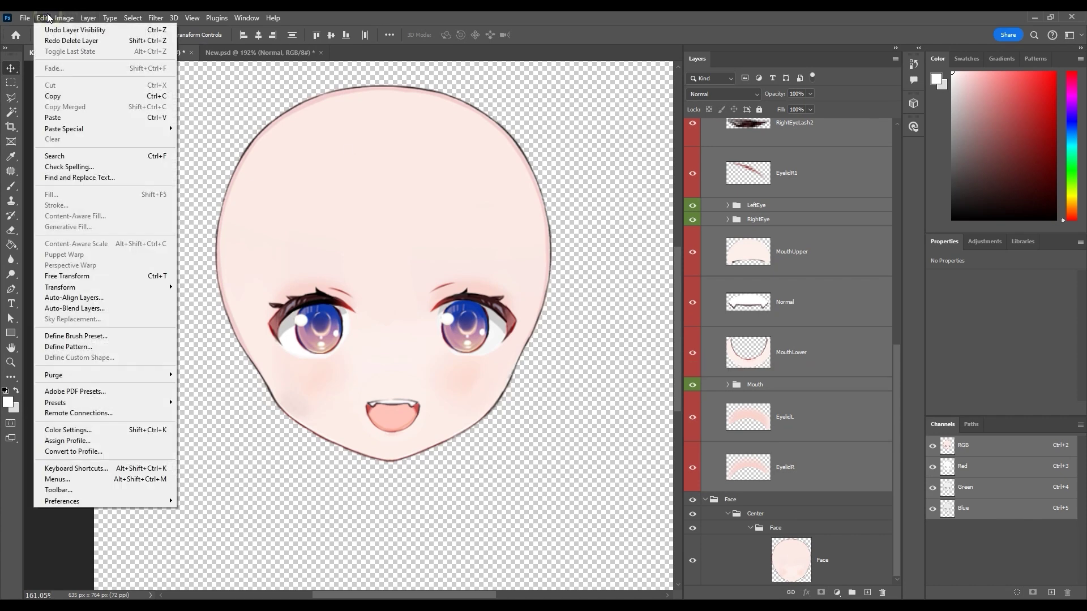
click(45, 96)
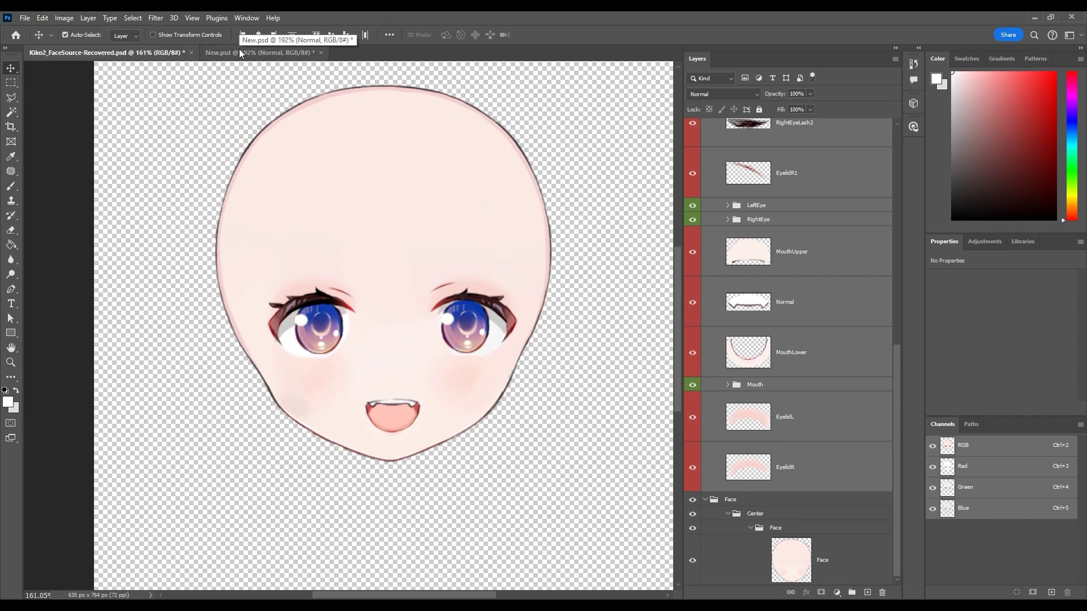
Paste the copied facial features into the RL_ImageHeadV2 group of New.psd.
click(240, 52)
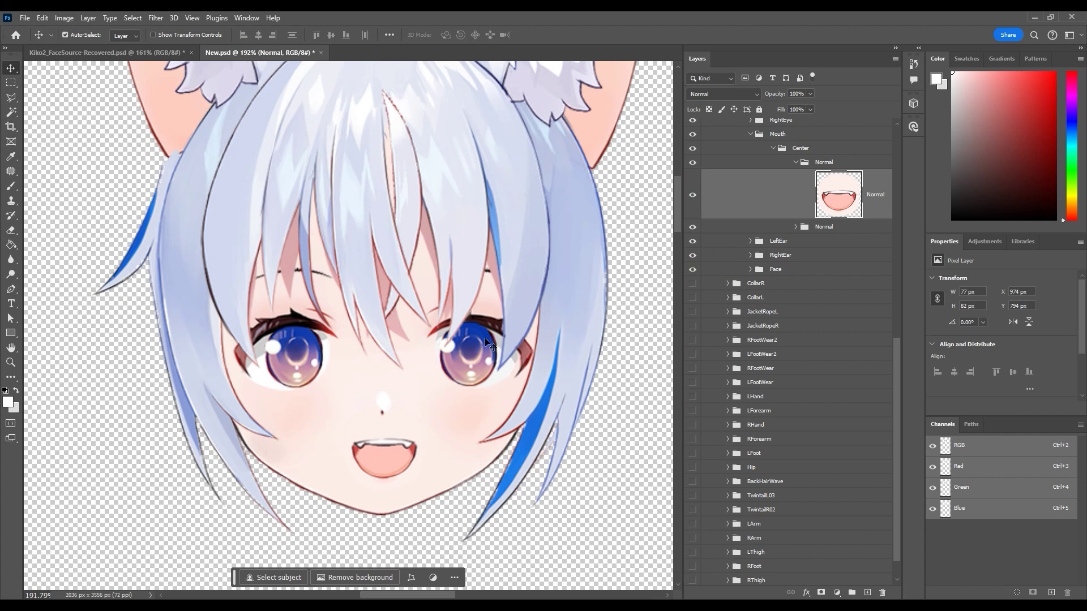
drag(894, 374, 887, 156)
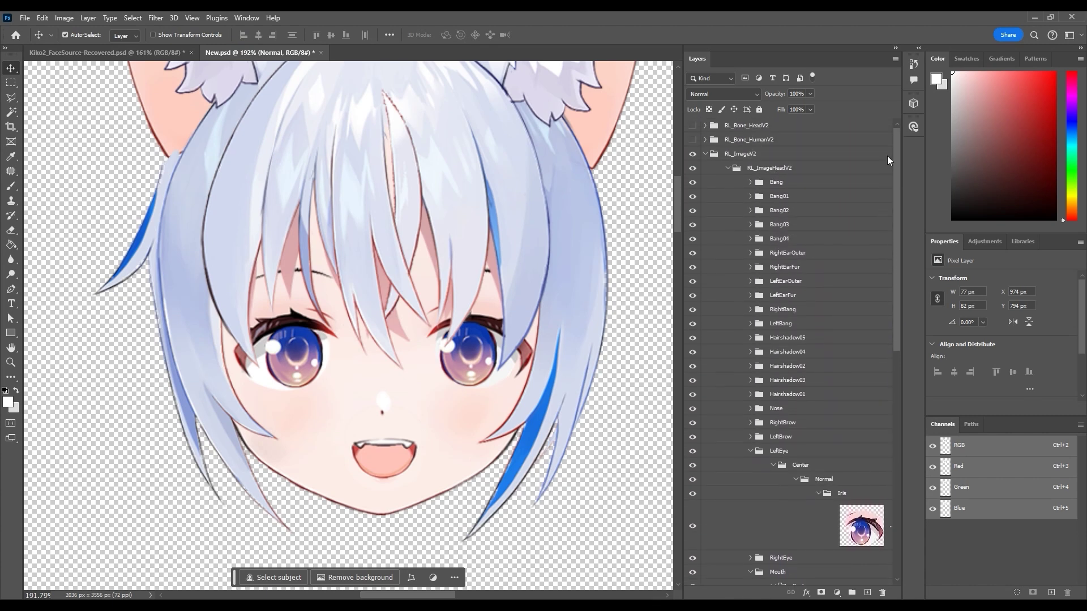
click(778, 169)
click(42, 18)
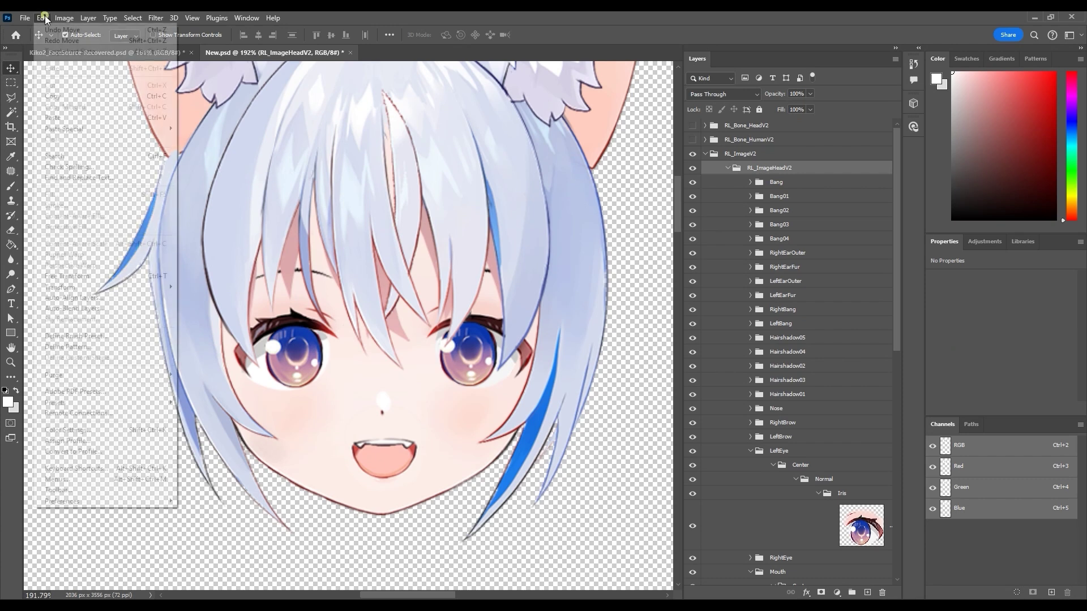
click(113, 117)
Reorder the pasted facial layers below Hairshadow01, turn off Auto-Select, and align them over the character's existing eyes and mouth.
scroll(890, 320, down, 15)
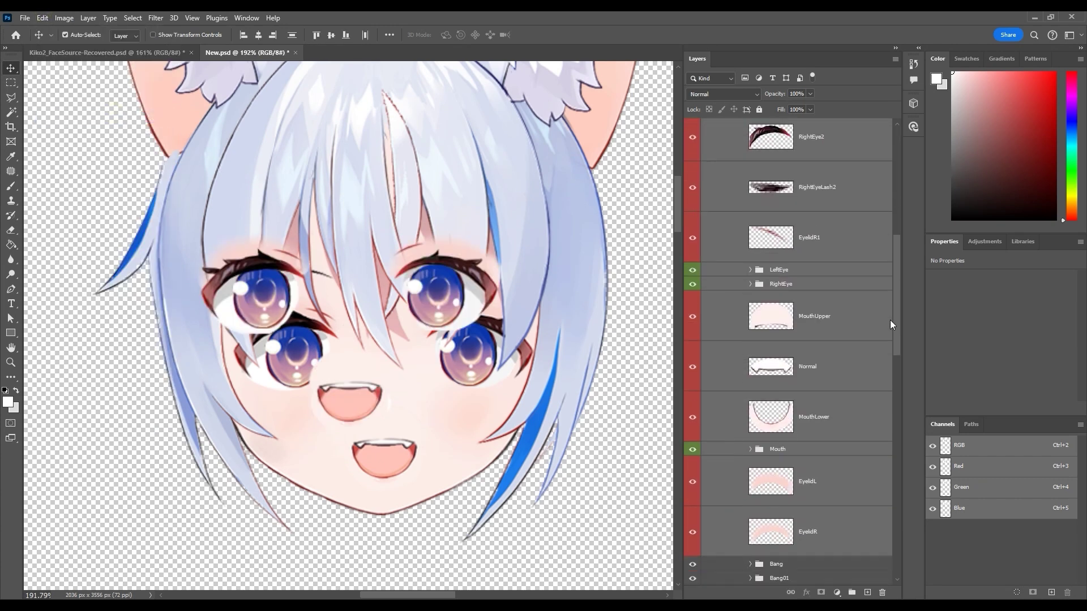
drag(825, 252, 816, 499)
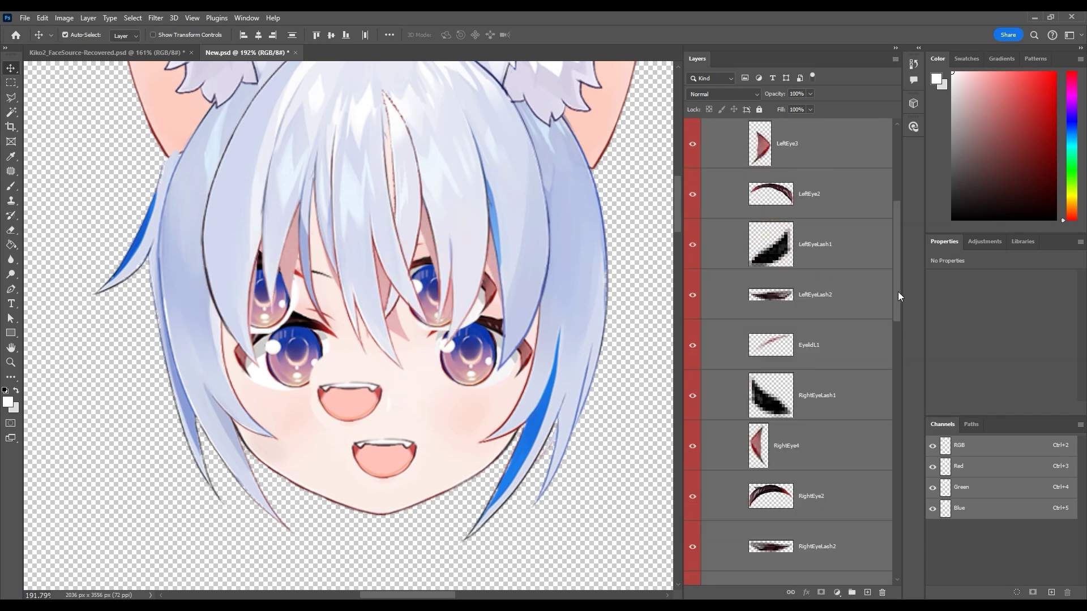
drag(898, 292, 898, 240)
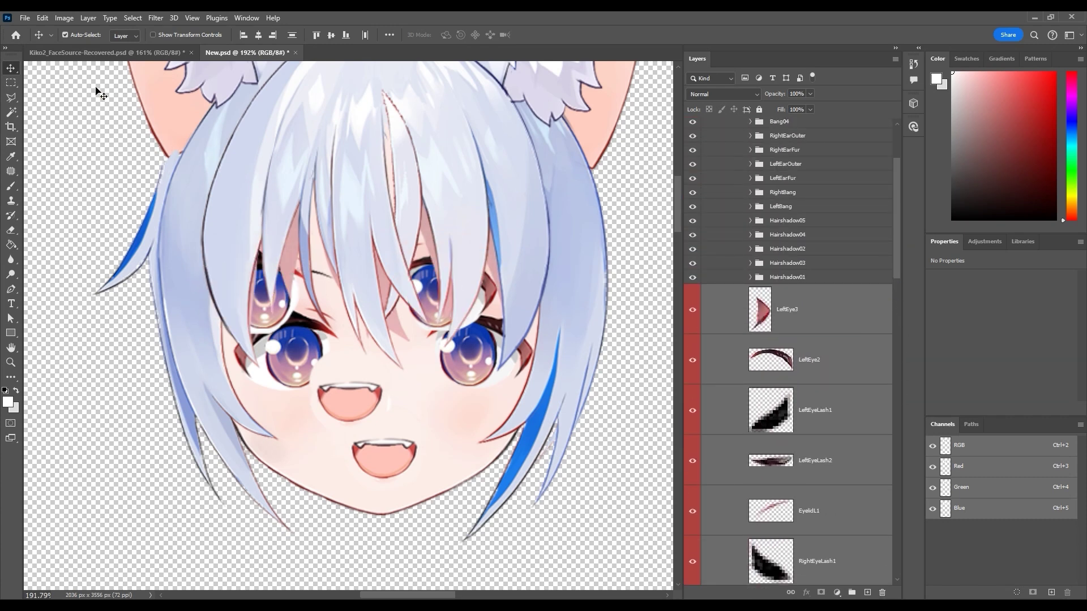
click(65, 34)
drag(271, 320, 296, 377)
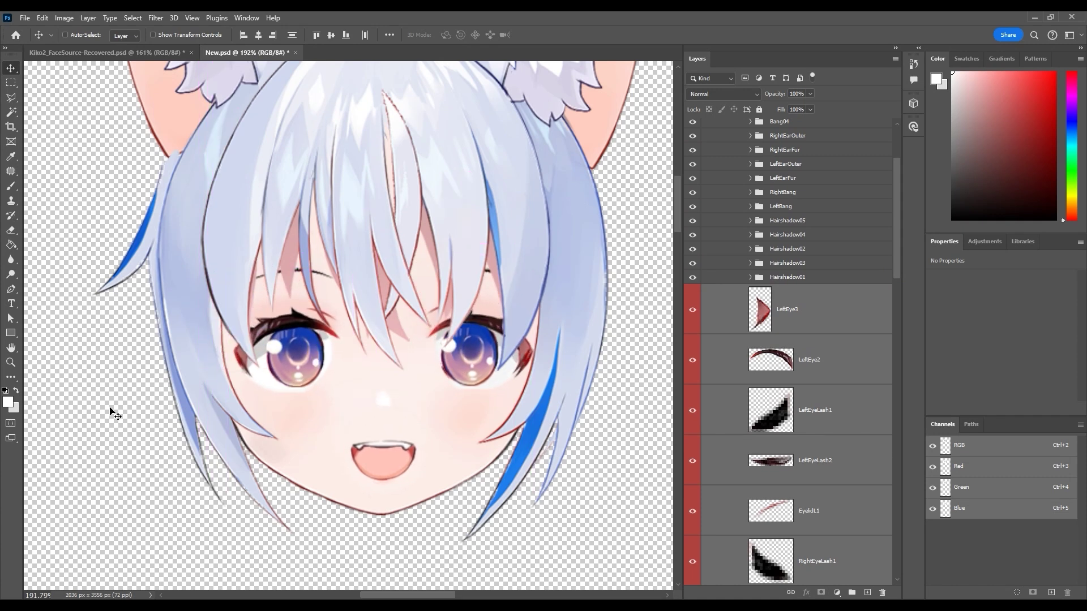
Move the pasted LeftEye's Iris, EyeWhite and Mask groups into the original LeftEye > Center > Normal group.
scroll(893, 216, down, 10)
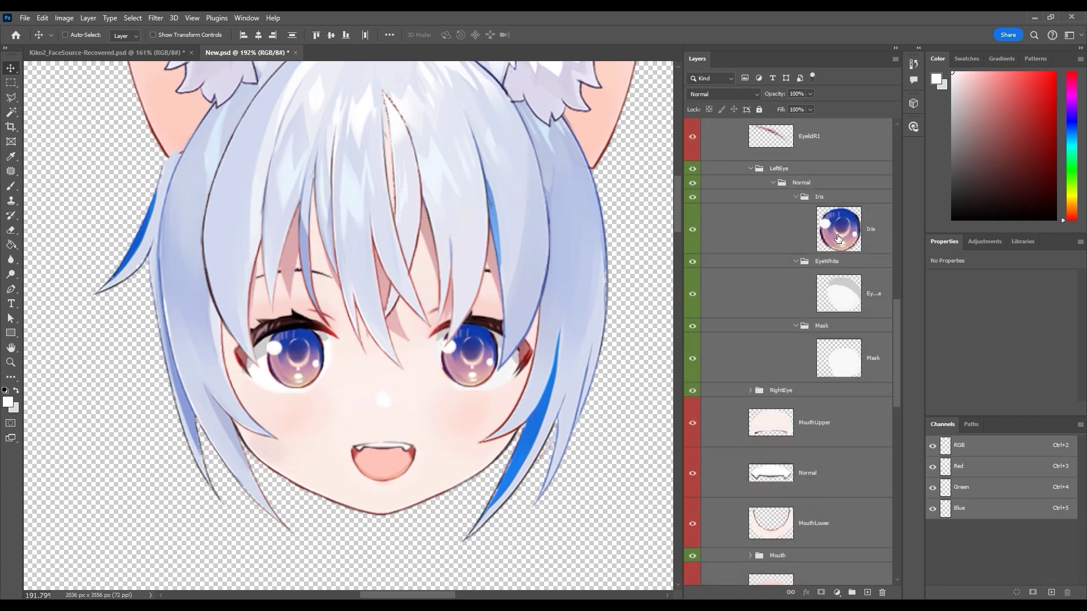
click(795, 196)
click(795, 211)
click(797, 225)
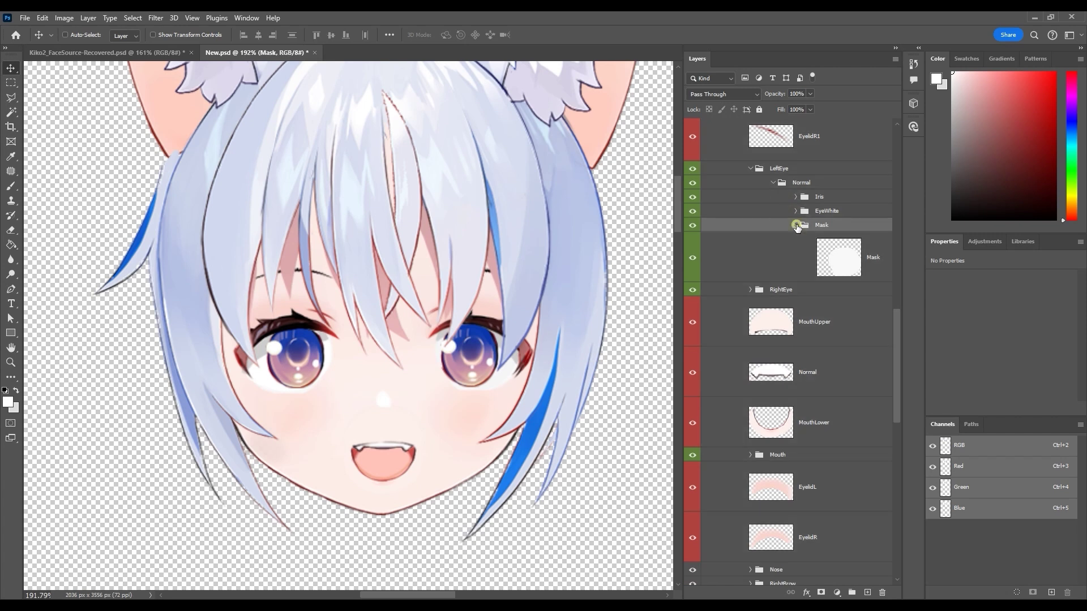
click(796, 225)
click(837, 198)
shift+click(834, 229)
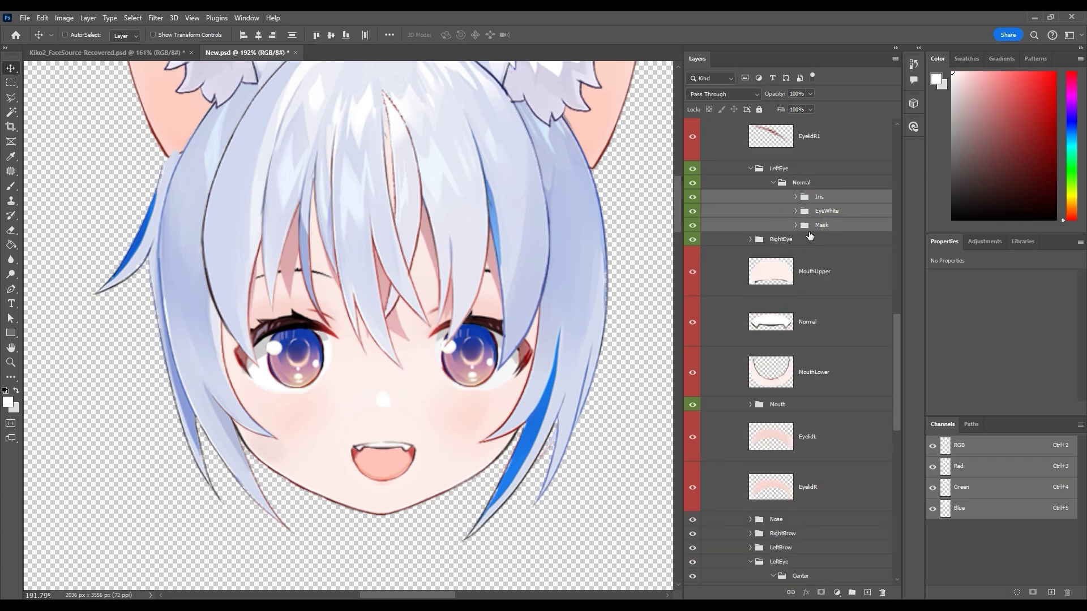
scroll(896, 340, down, 3)
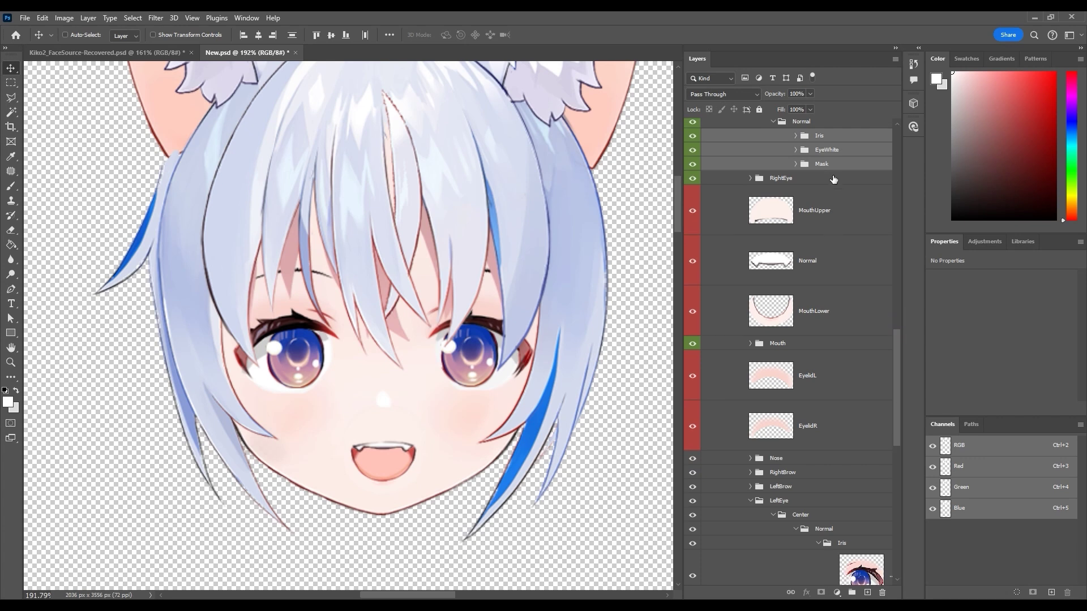
drag(832, 164, 838, 535)
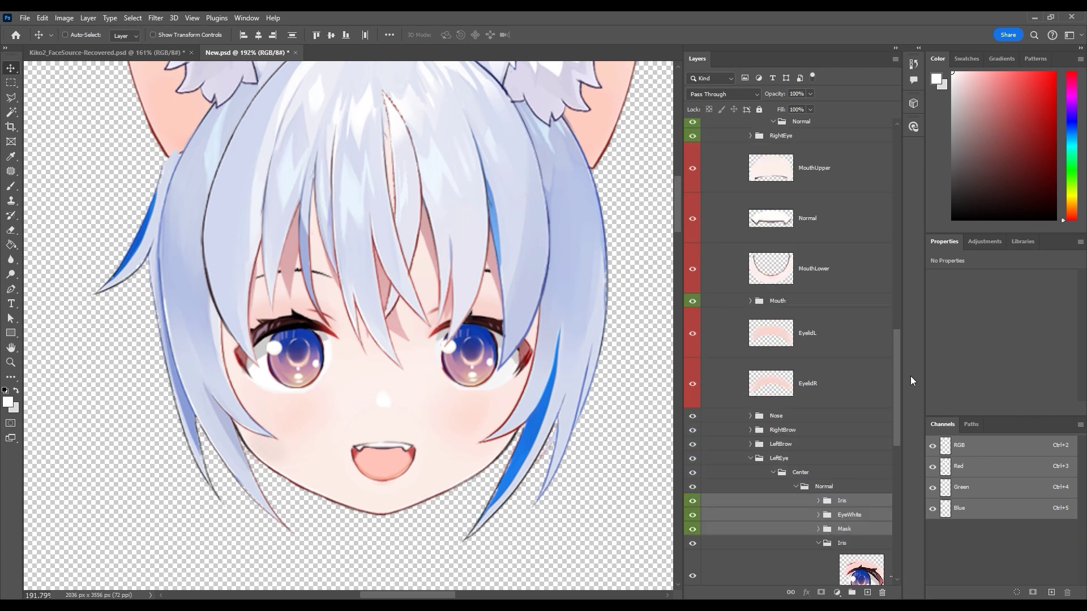
Delete the old Iris group with its contents from the original LeftEye, then collapse LeftEye.
drag(896, 387, 896, 437)
click(852, 342)
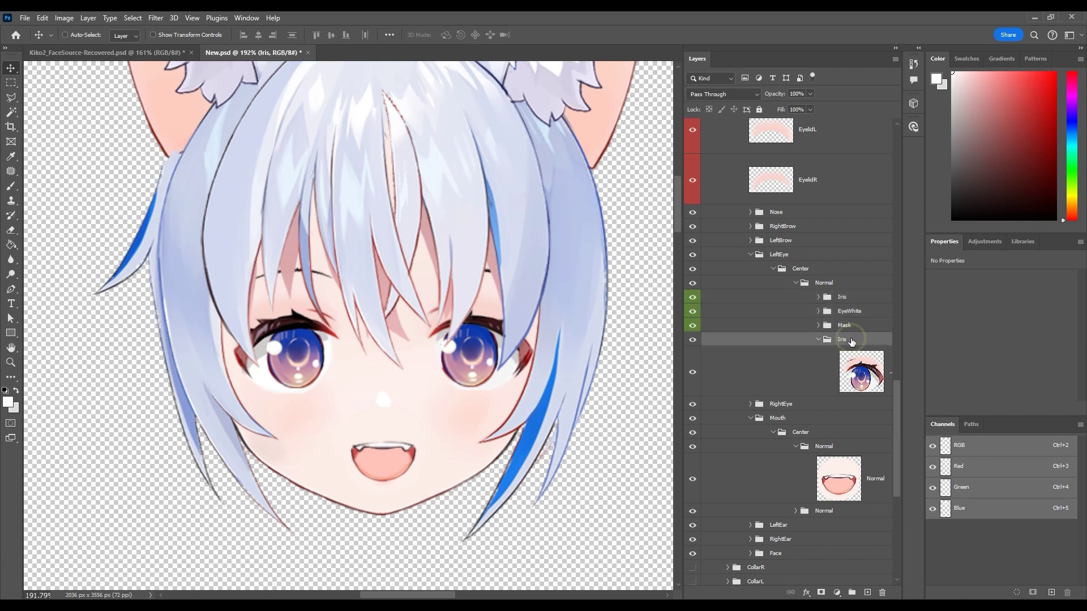
click(882, 593)
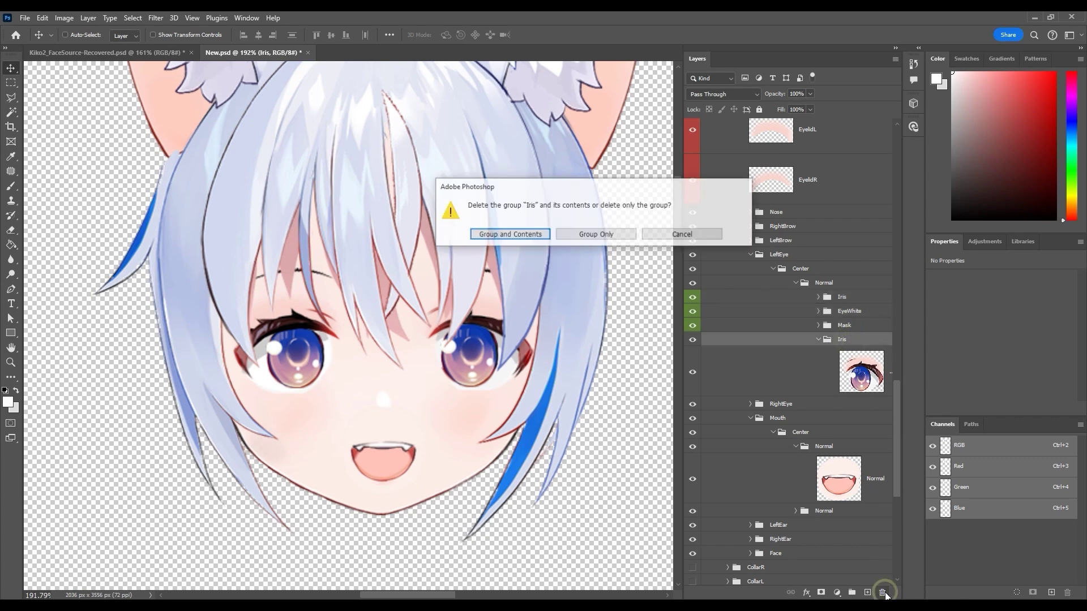
click(510, 234)
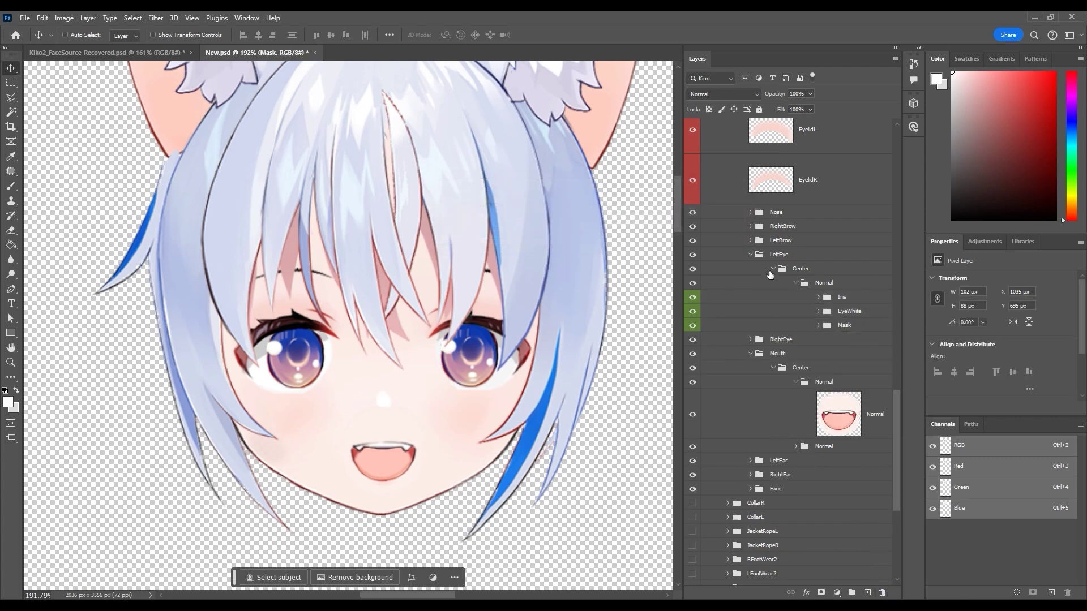
click(750, 255)
Move the pasted Mouth's Normal layer into the original Mouth > Center > Normal group and delete the old mouth layer there.
click(734, 439)
scroll(791, 409, up, 5)
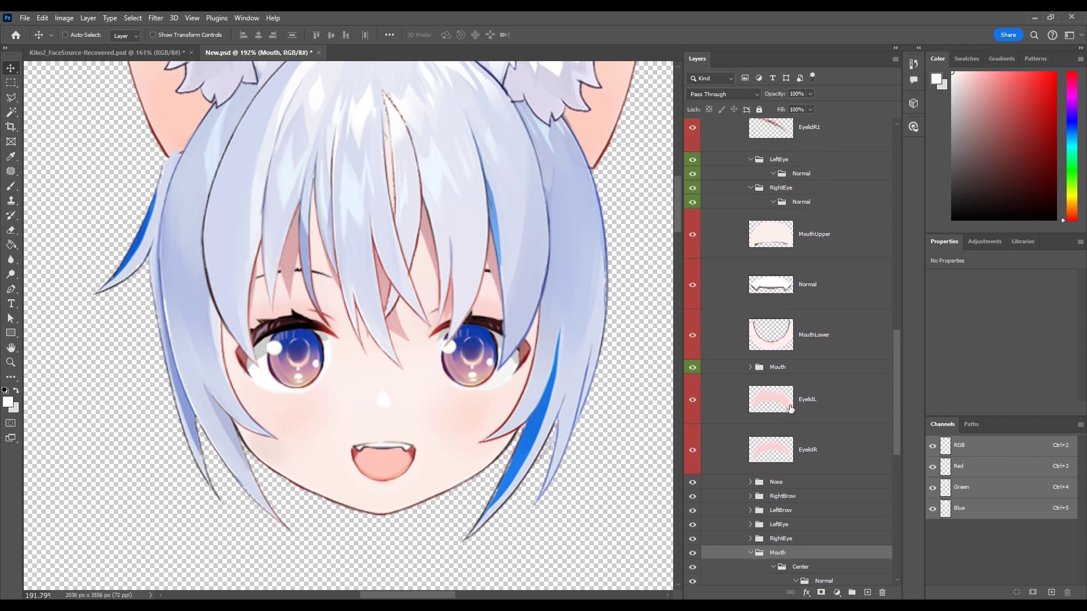
click(812, 250)
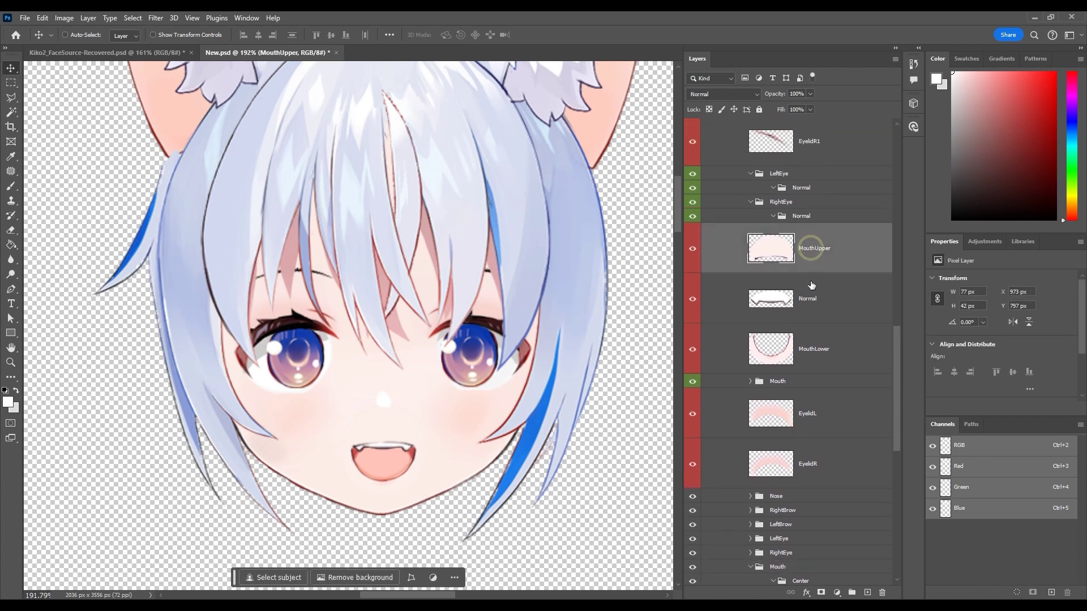
click(808, 380)
click(750, 381)
scroll(753, 383, down, 6)
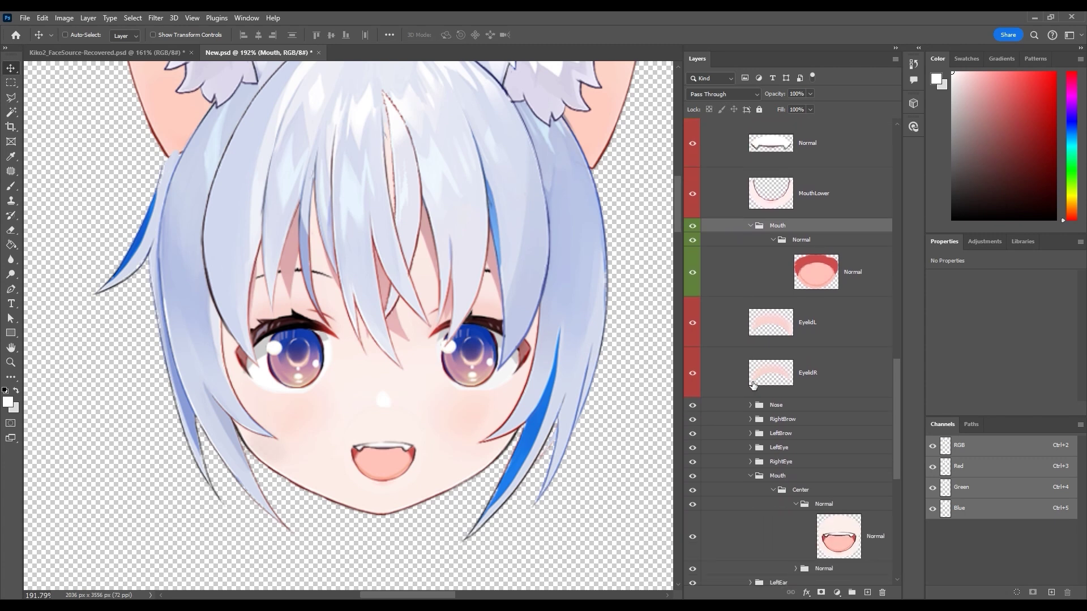
scroll(753, 385, down, 2)
drag(861, 224, 861, 462)
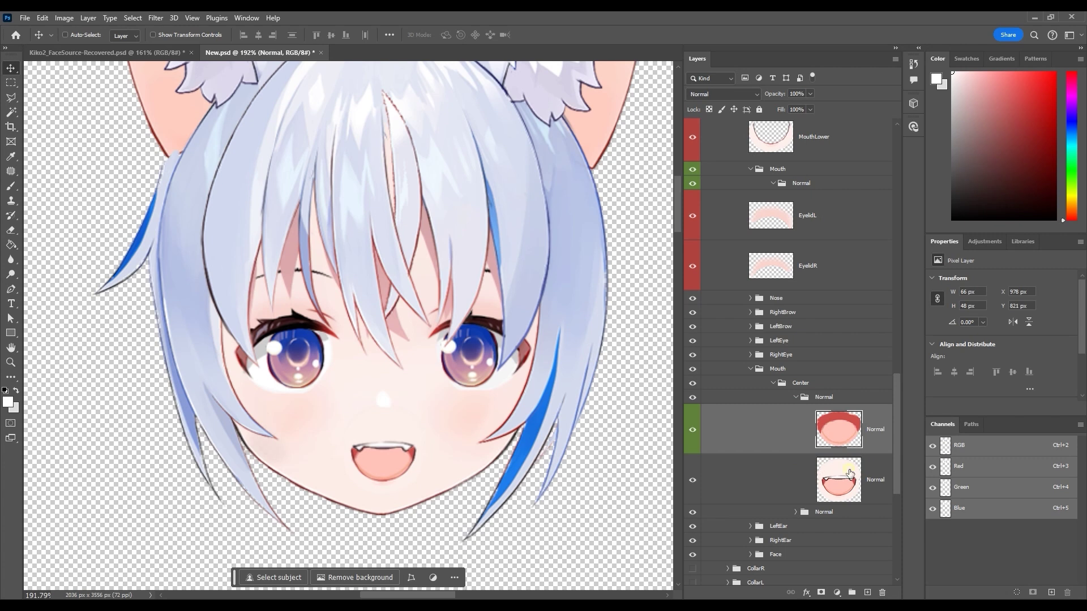
click(849, 473)
click(882, 592)
Remove the emptied pasted LeftEye, RightEye and Mouth groups.
drag(897, 403, 911, 323)
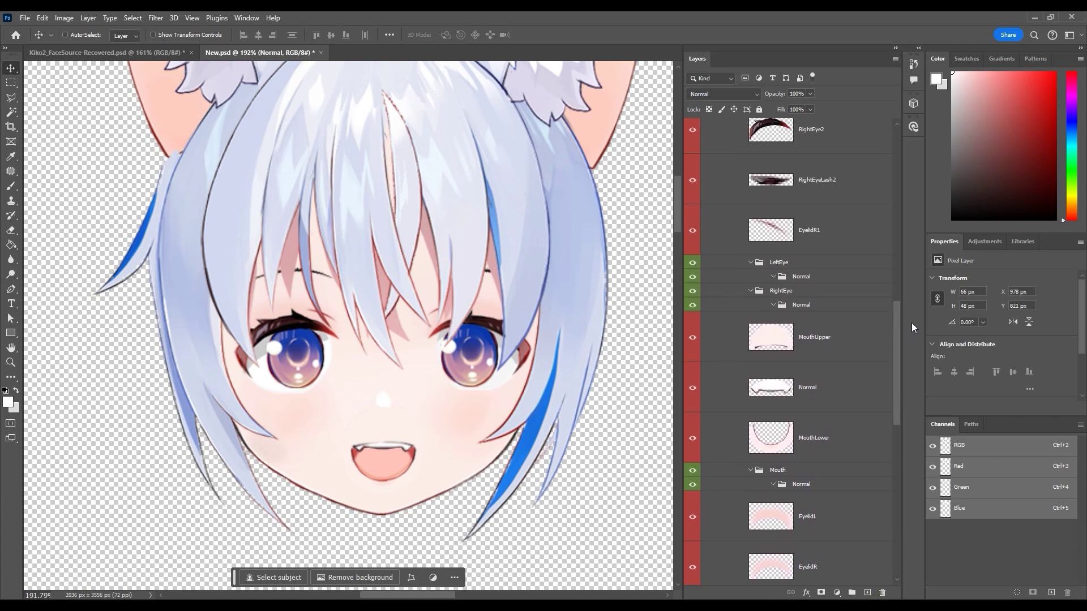
click(797, 264)
ctrl+click(783, 291)
ctrl+click(784, 471)
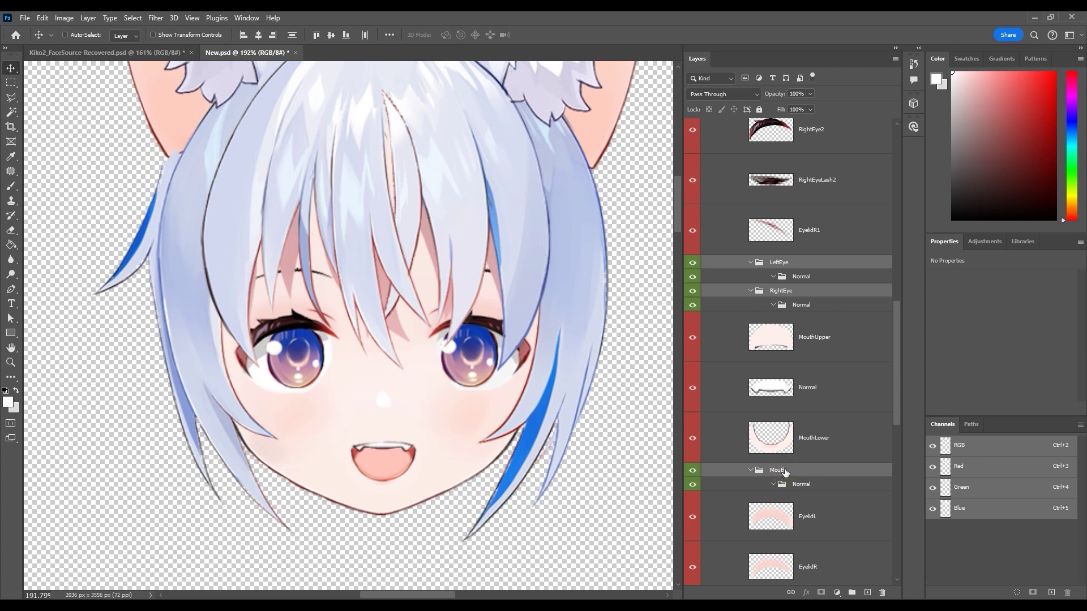
key(ctrl+shift+g)
Add the MouthUpper, Normal and MouthLower layers to the selected eye and eyelid layers in RL_ImageHeadV2 and copy them all.
drag(893, 373, 884, 426)
ctrl+click(854, 383)
ctrl+click(850, 421)
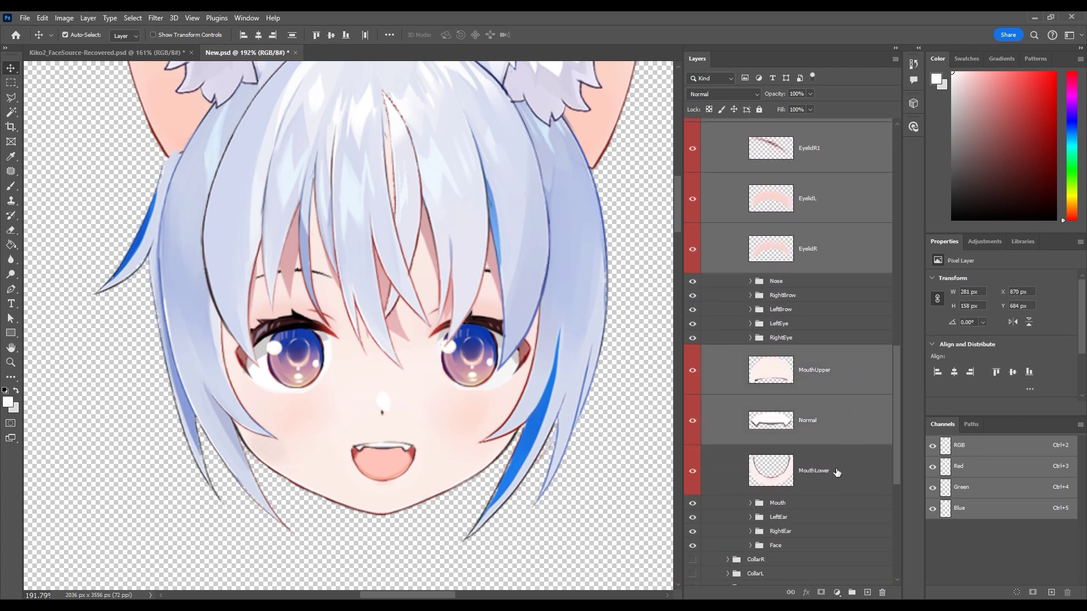
ctrl+click(837, 472)
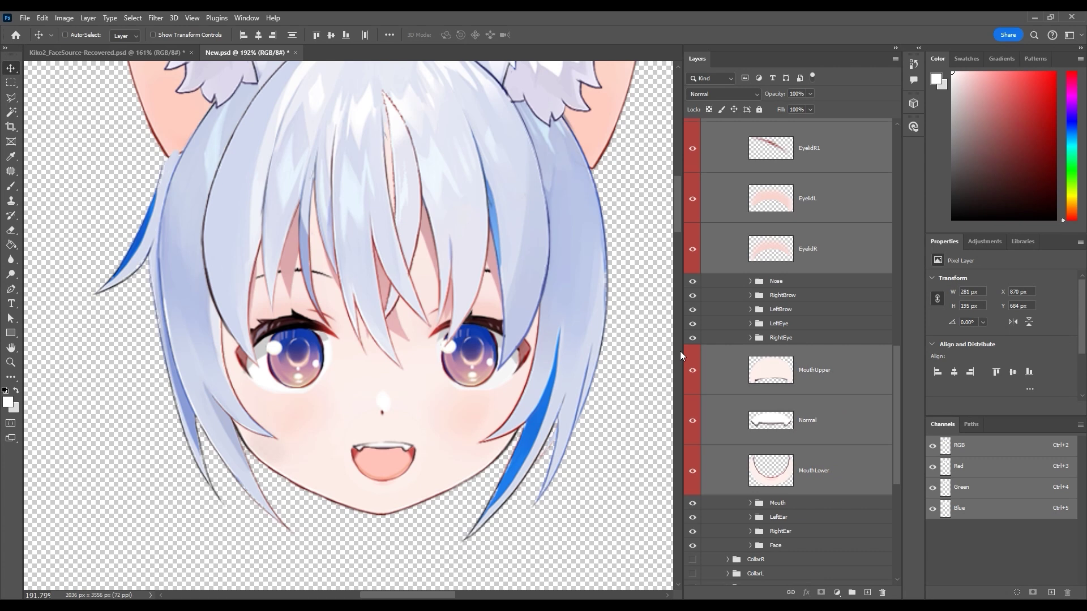
click(43, 17)
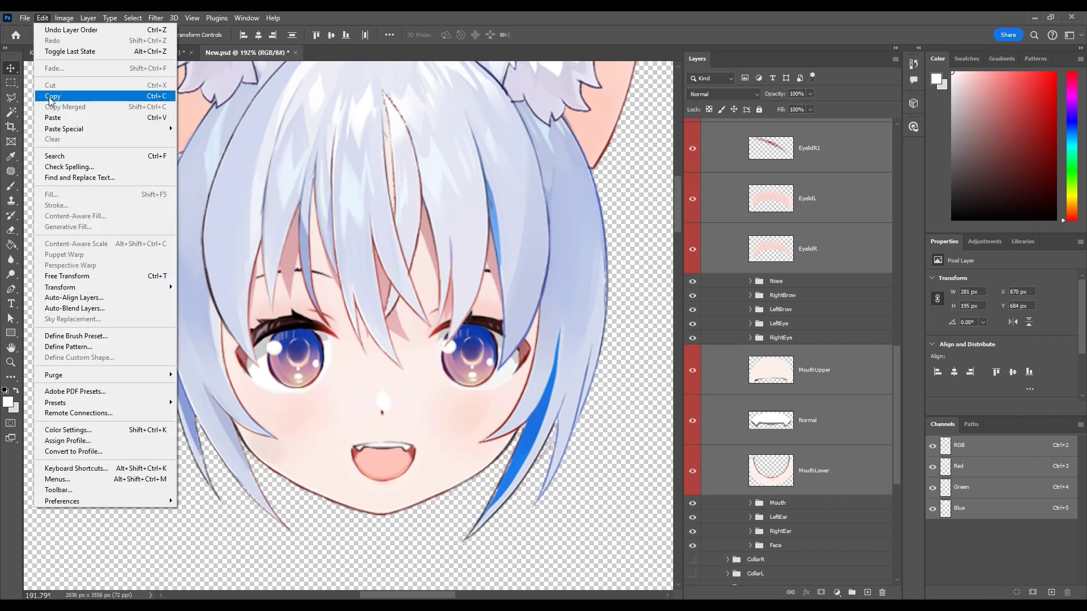
click(77, 97)
Show the RL_Bone_HeadV2 group and paste the copied facial layers in place above its Face layer, then collapse the group.
drag(894, 439, 902, 175)
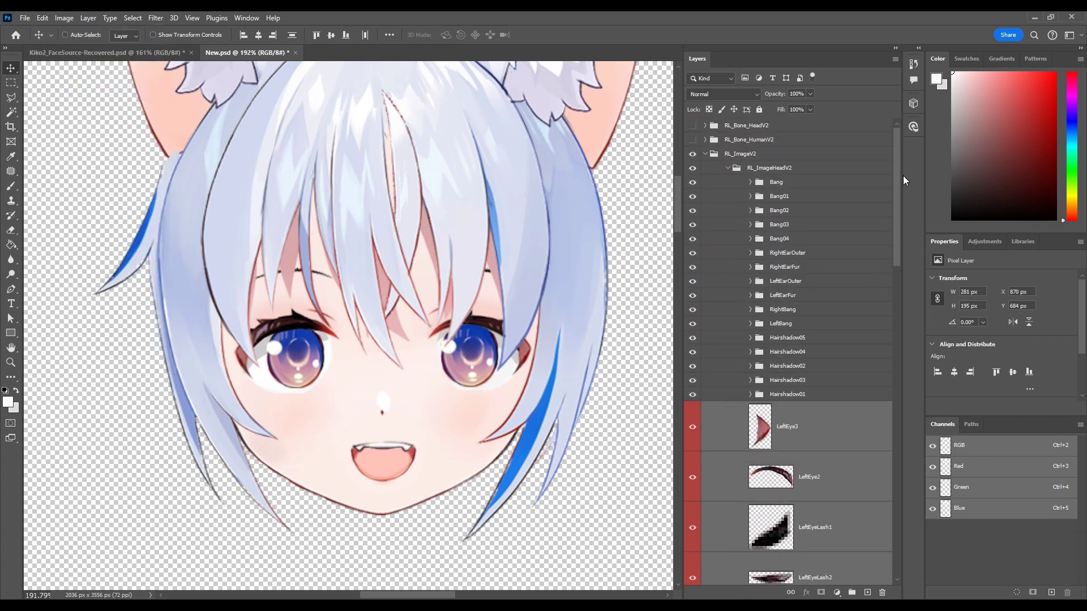
click(693, 127)
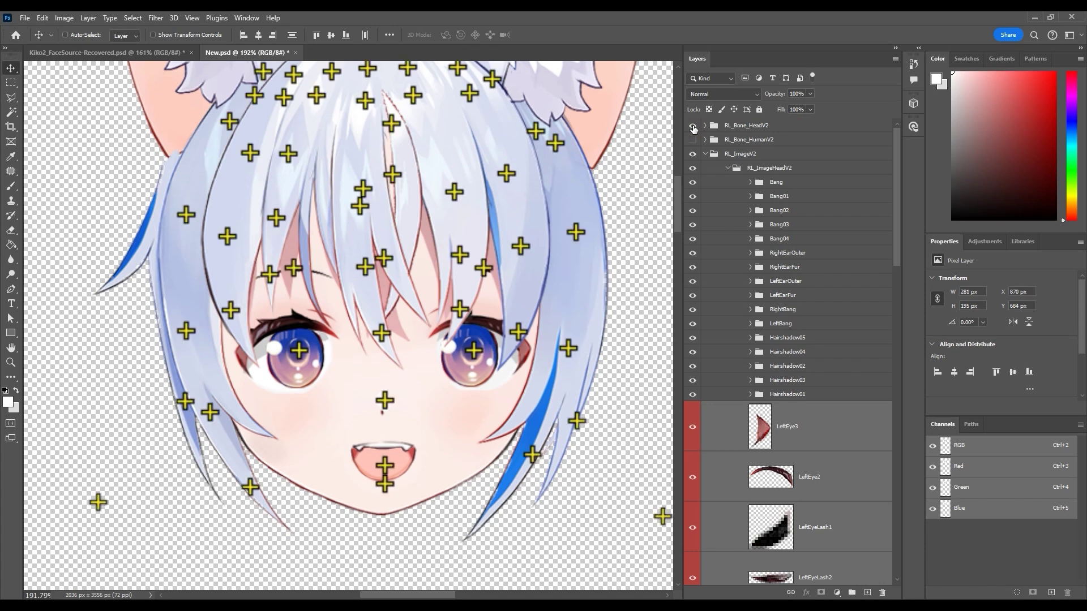
click(706, 125)
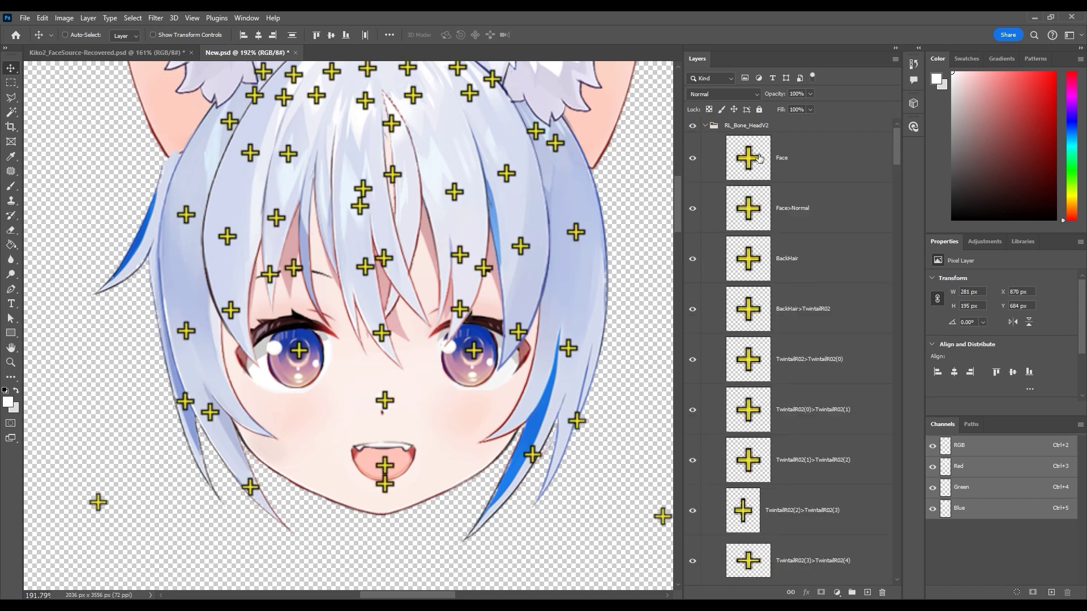
click(801, 165)
click(43, 19)
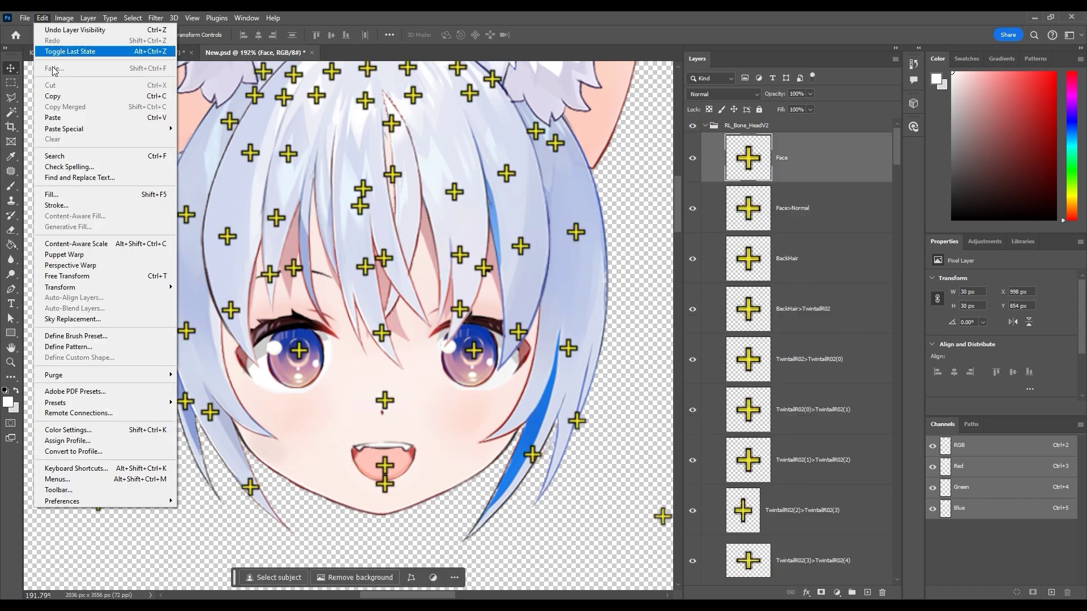
mouse_move(160, 129)
click(229, 140)
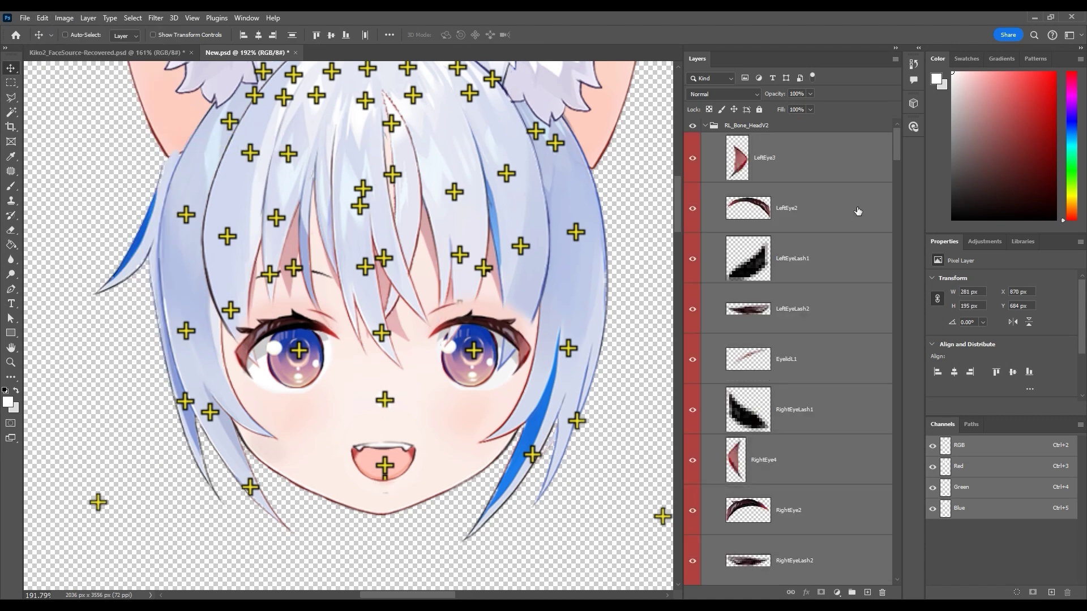
click(705, 126)
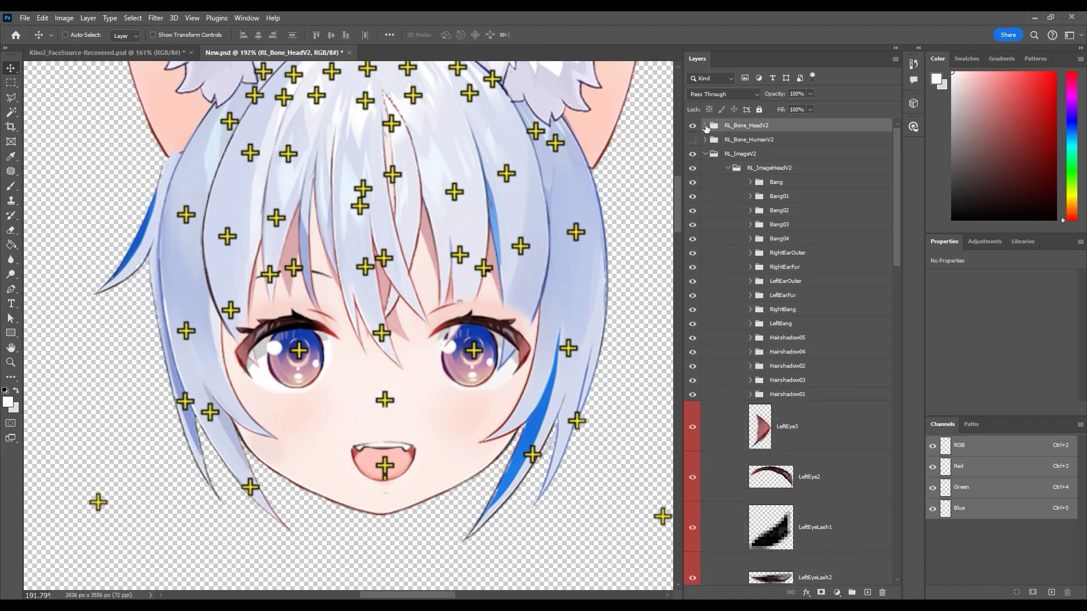
Collapse RL_ImageHeadV2, show all hidden body part groups in RL_ImageV2 and the RL_Bone_HumanV2 group, and save the PSD.
click(727, 169)
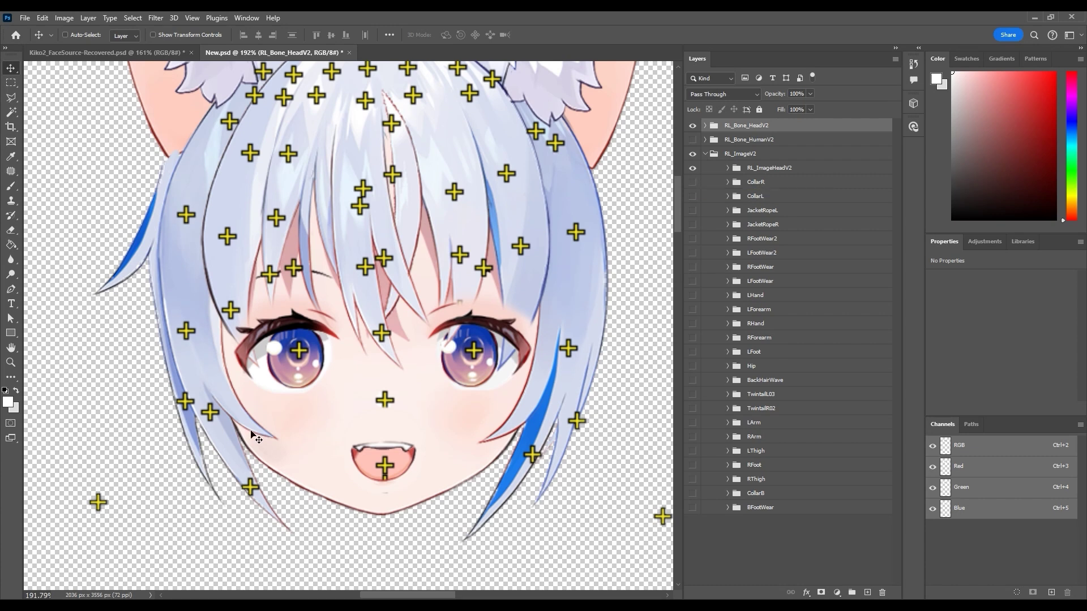
drag(692, 182, 691, 508)
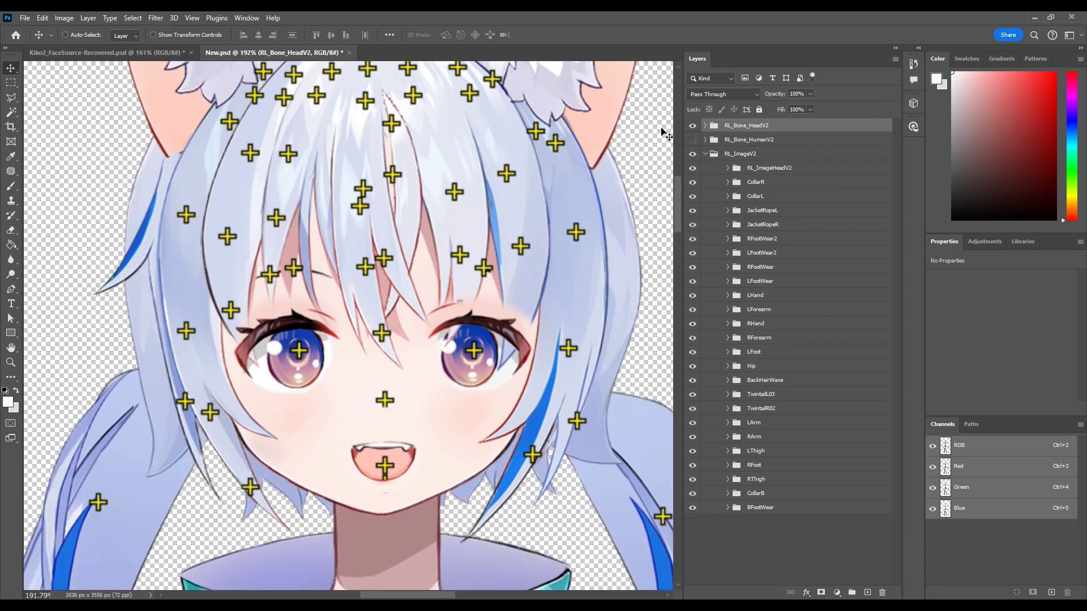
click(692, 140)
click(45, 18)
mouse_move(25, 18)
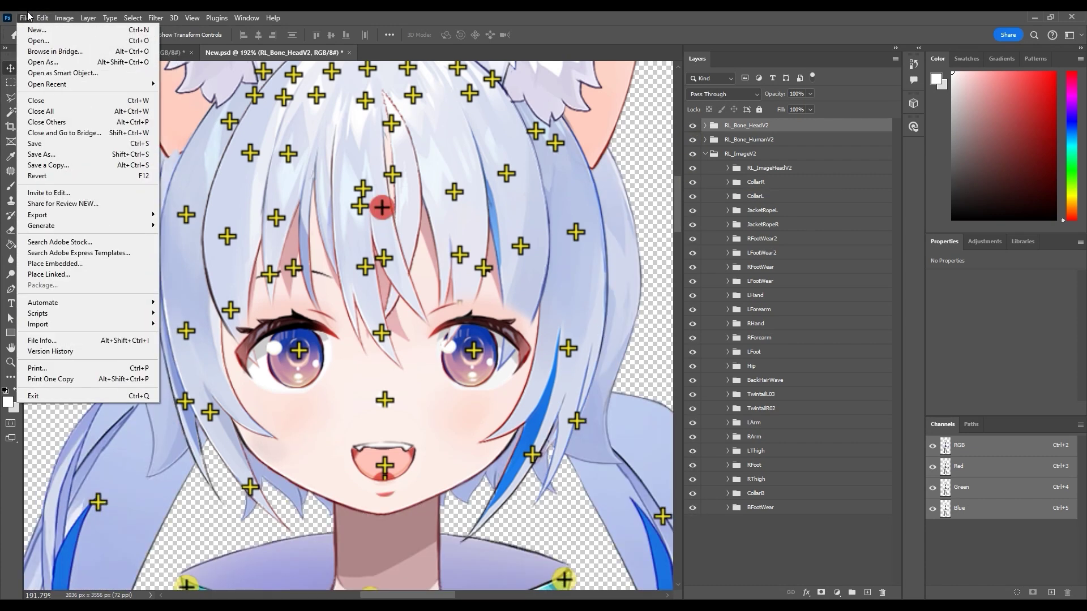
click(83, 145)
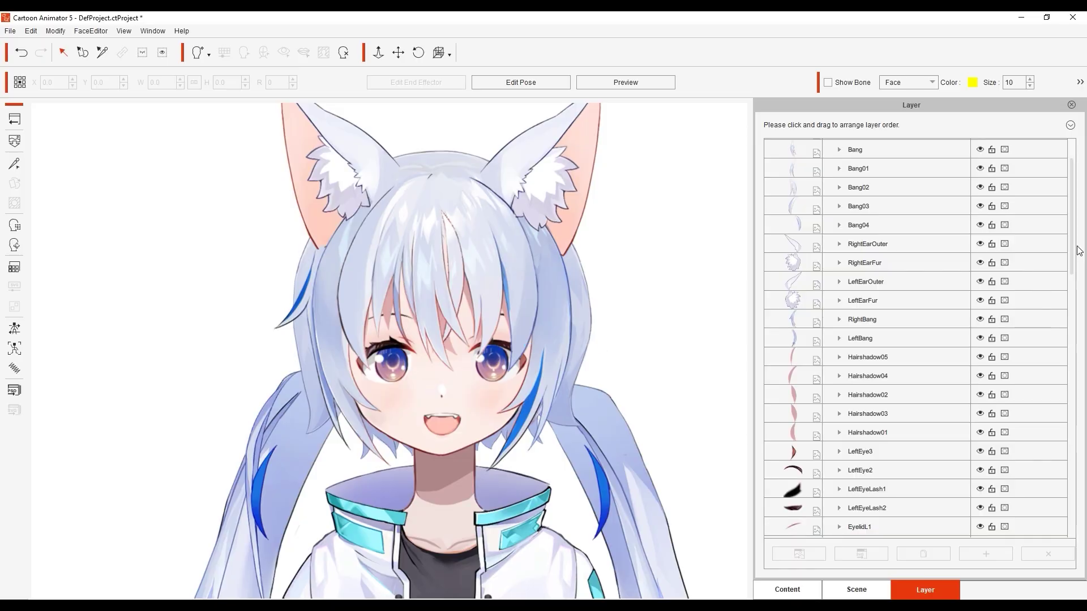
Switch to Cartoon Animator and inspect the updated face layers and the mouth pieces on the character, starting with MouthUpper.
drag(1071, 246, 1064, 385)
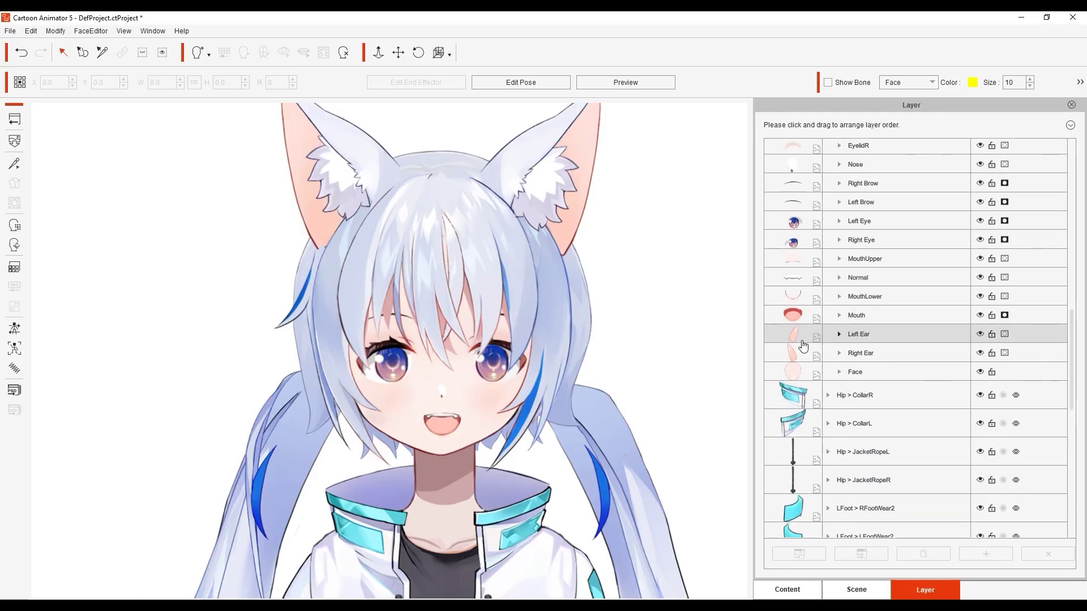
scroll(797, 278, up, 1)
scroll(381, 333, up, 5)
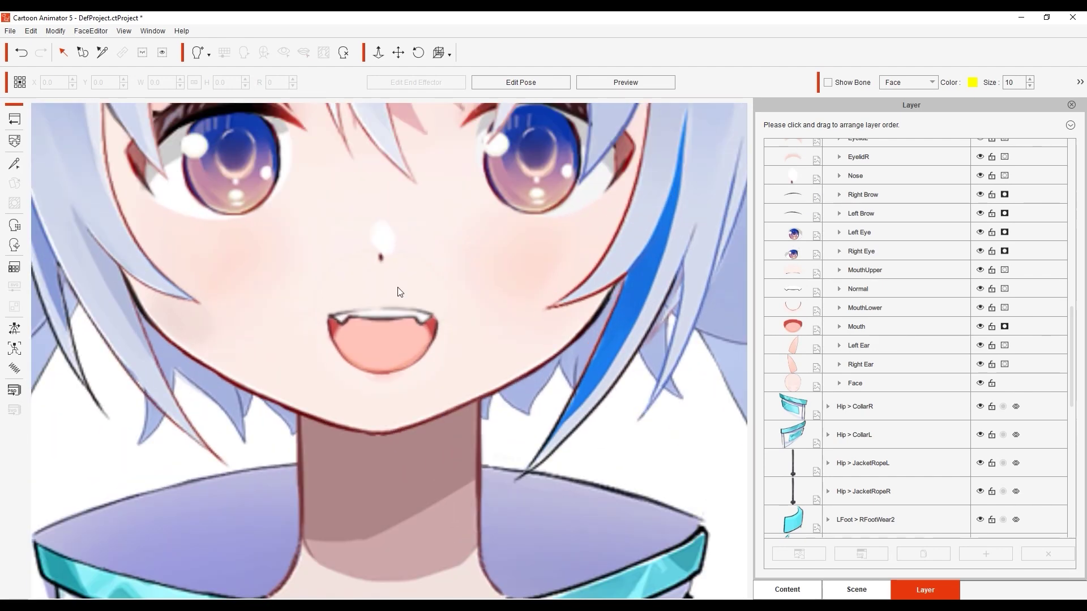
click(398, 291)
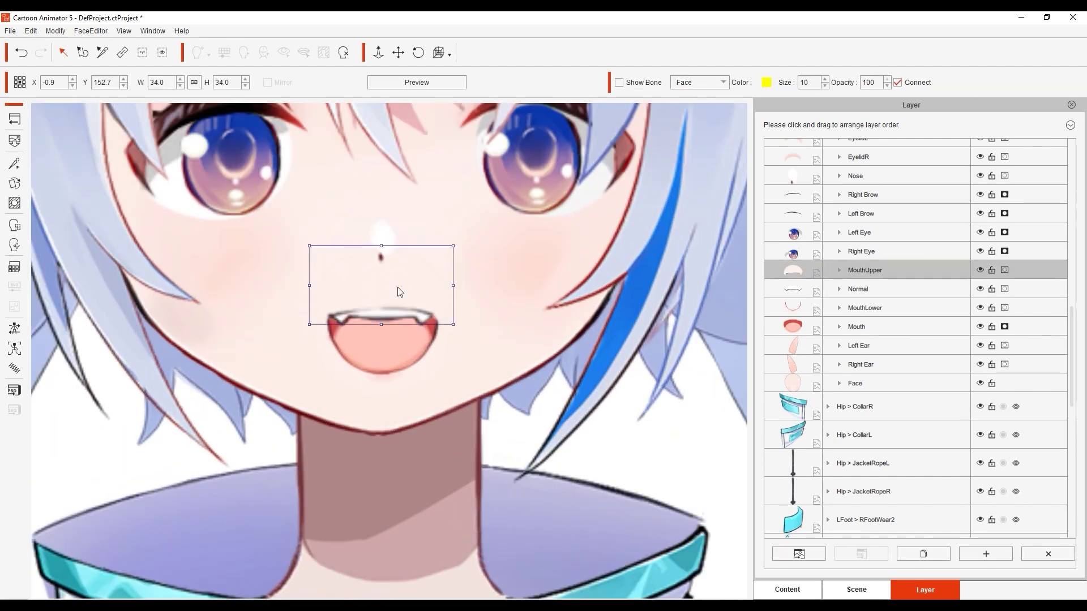
scroll(396, 292, down, 4)
drag(386, 322, 381, 304)
click(384, 359)
drag(385, 366, 386, 363)
click(552, 416)
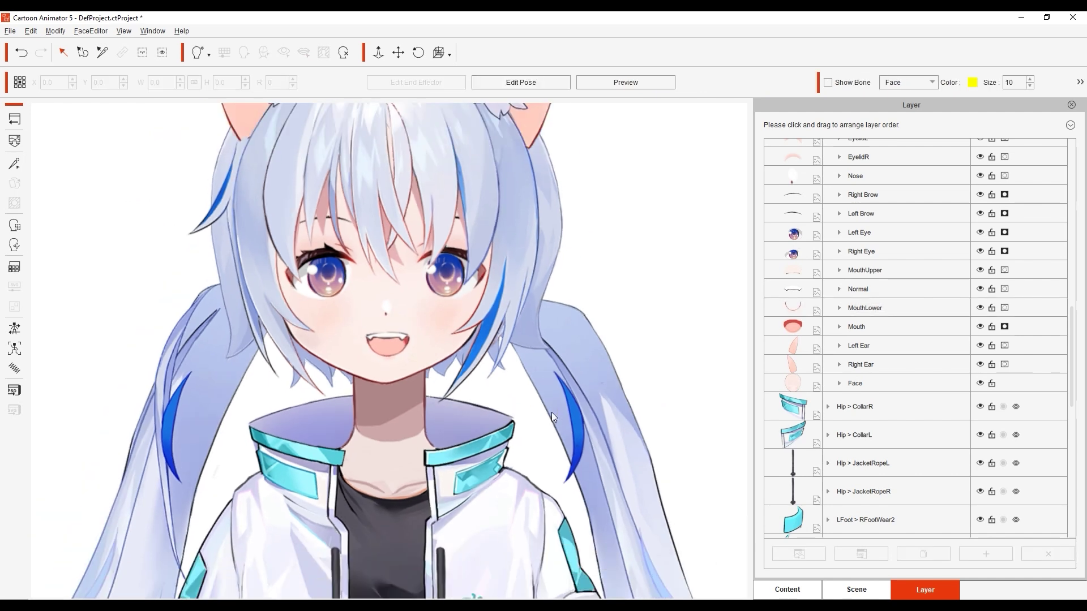
Review the right eye and iris expressions in Facial Animation Setup, then close the setup.
click(311, 269)
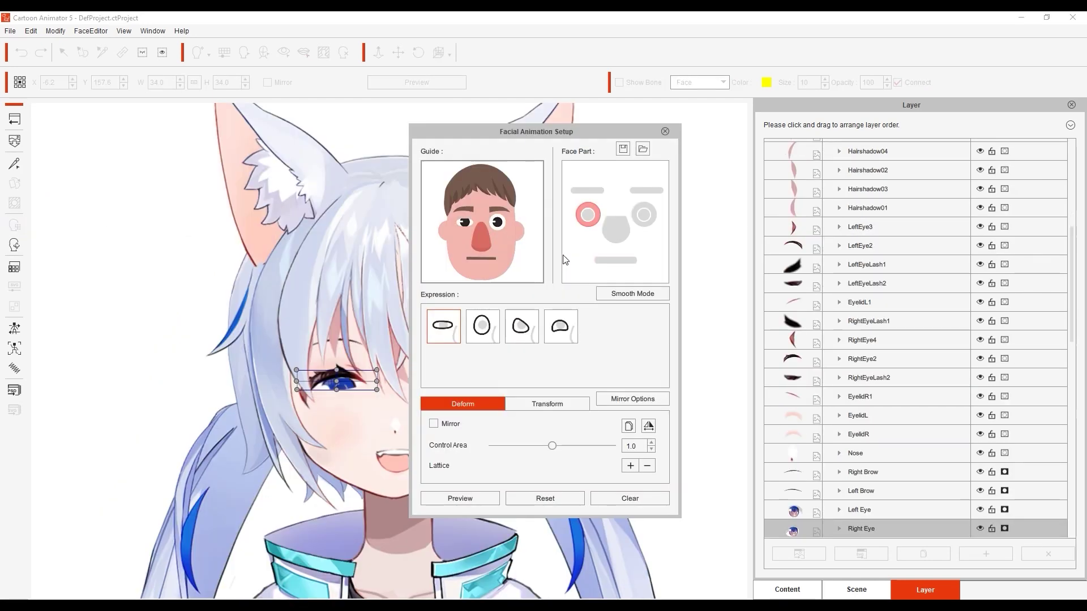
drag(535, 132, 647, 180)
click(702, 263)
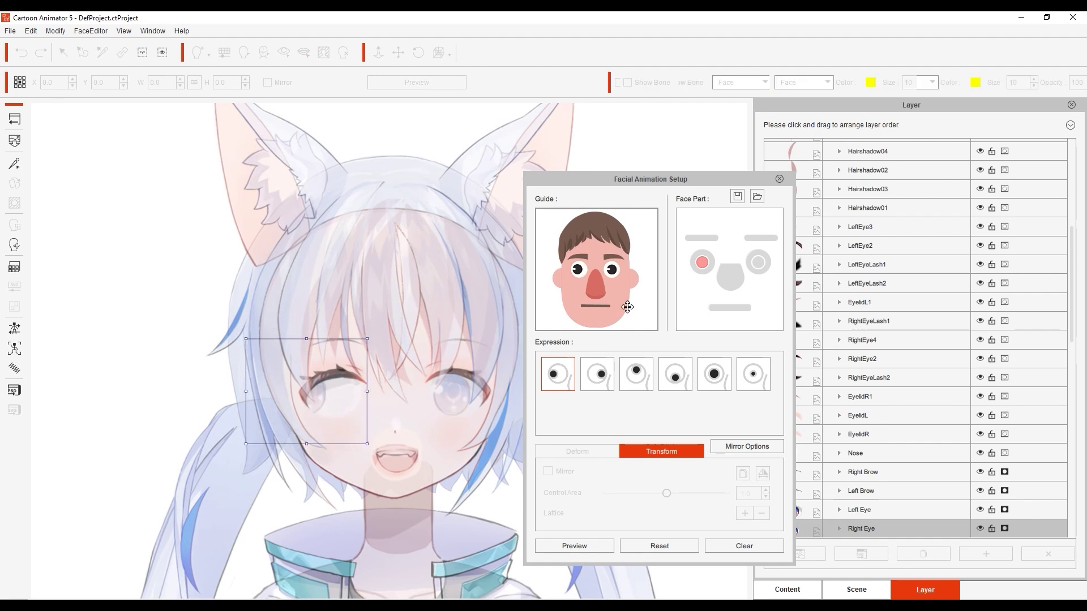
click(779, 178)
click(13, 119)
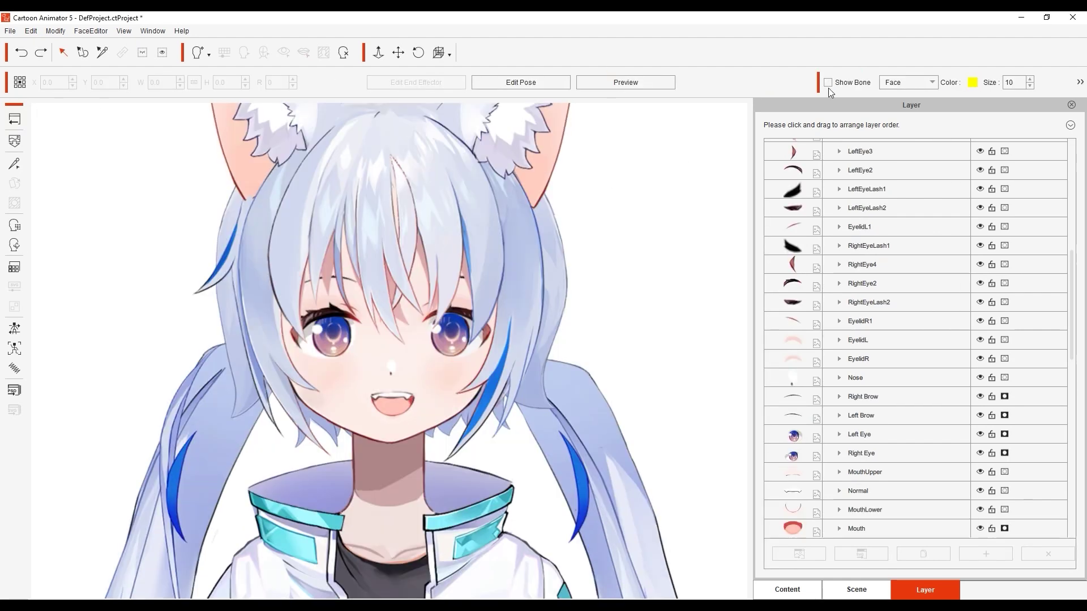
Show the character's bones and examine the bone points around the right eye and the mouth.
click(828, 83)
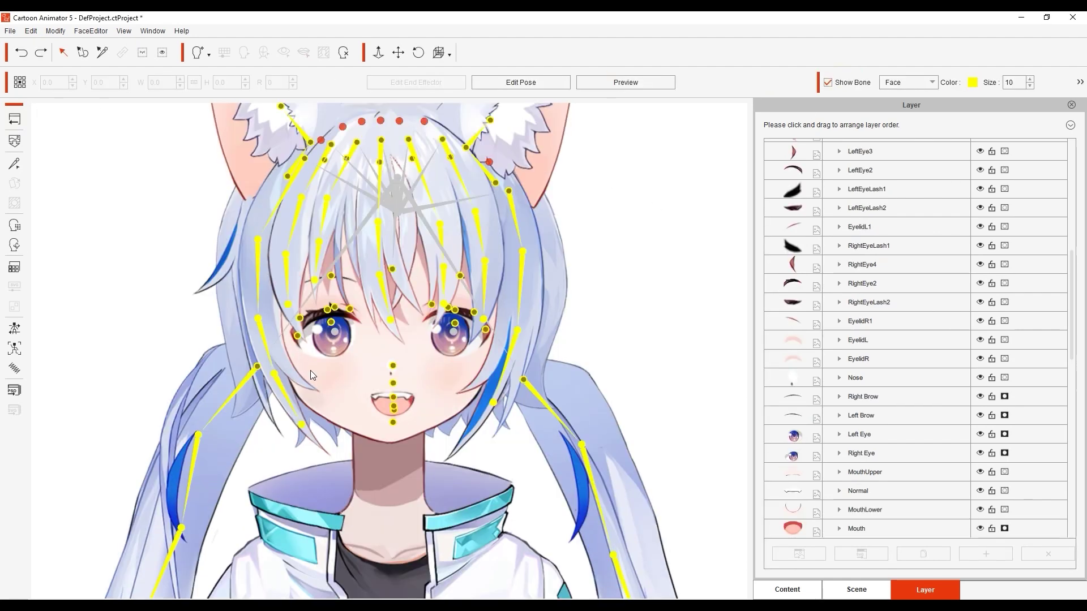
scroll(342, 365, up, 3)
click(313, 326)
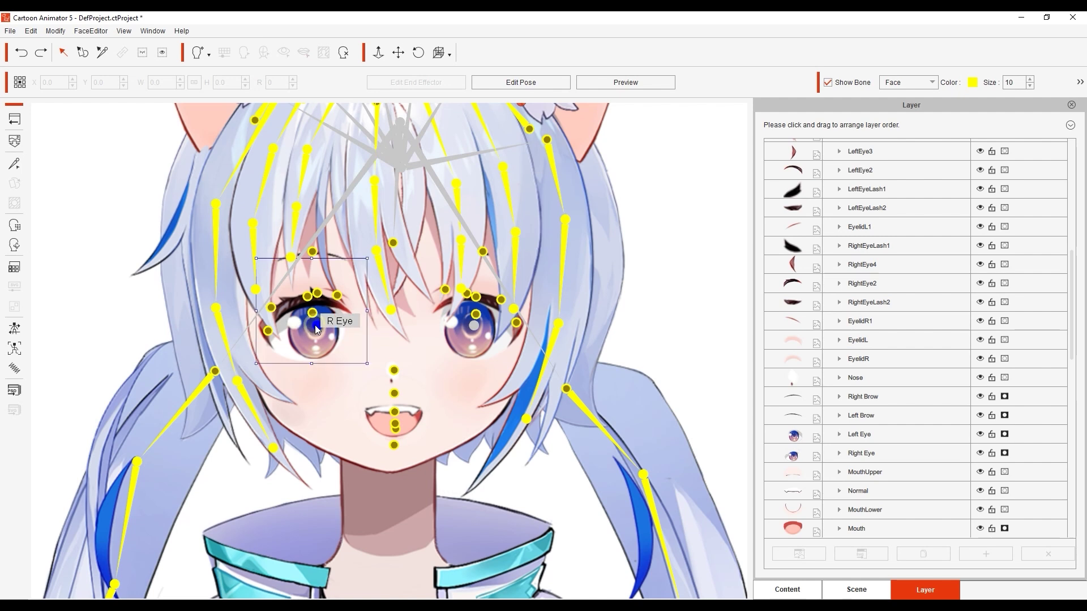
click(393, 424)
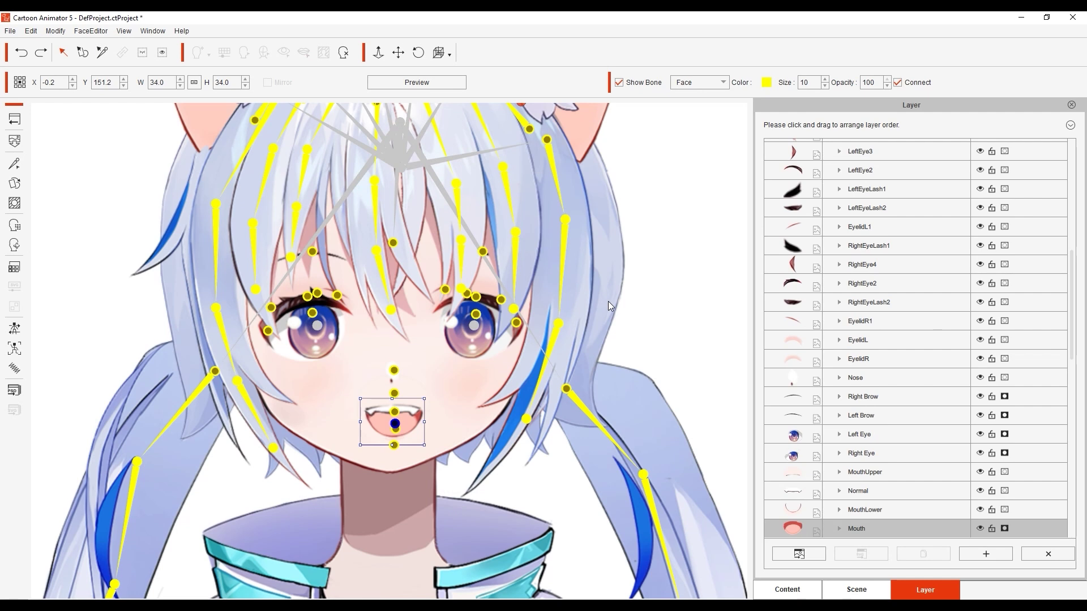
Select all facial layers from LeftEye3 through Mouth and isolate them in the view.
scroll(864, 277, up, 1)
scroll(863, 271, down, 2)
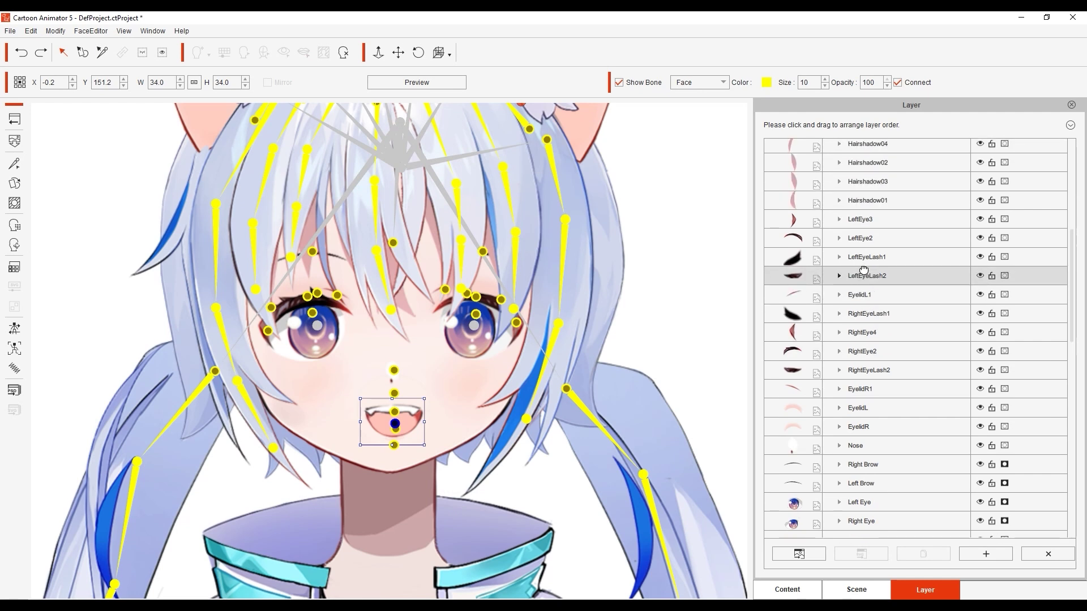
click(883, 221)
scroll(876, 295, down, 2)
scroll(876, 295, down, 1)
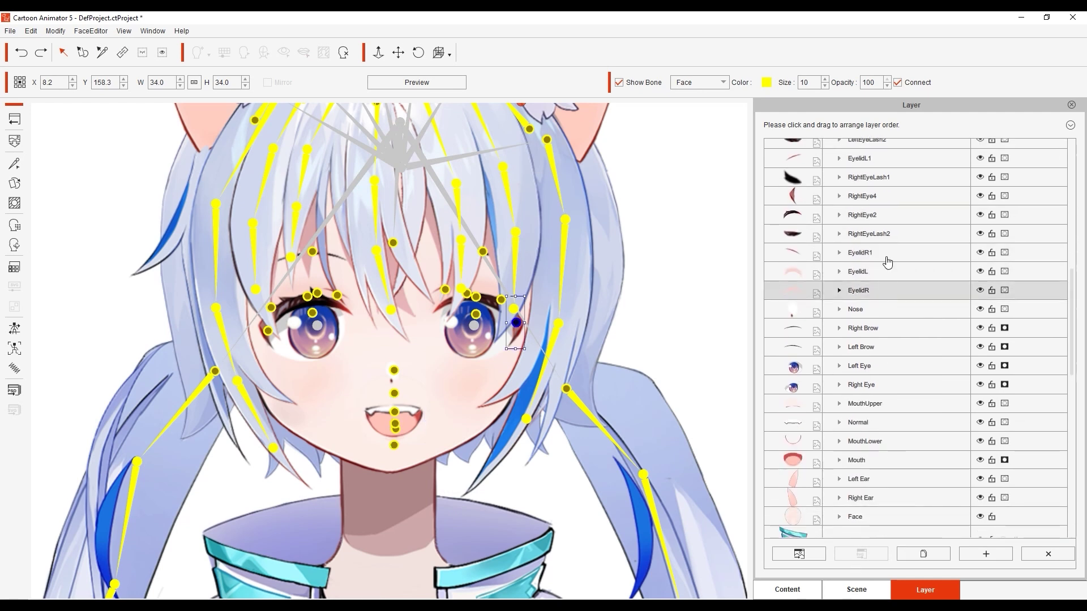
shift+click(888, 460)
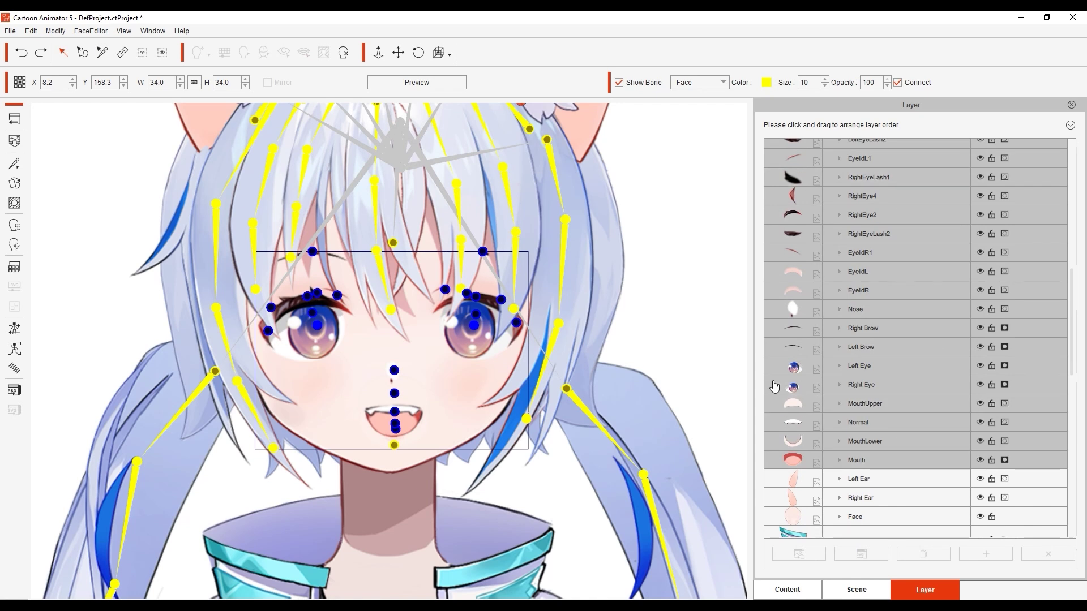
click(144, 52)
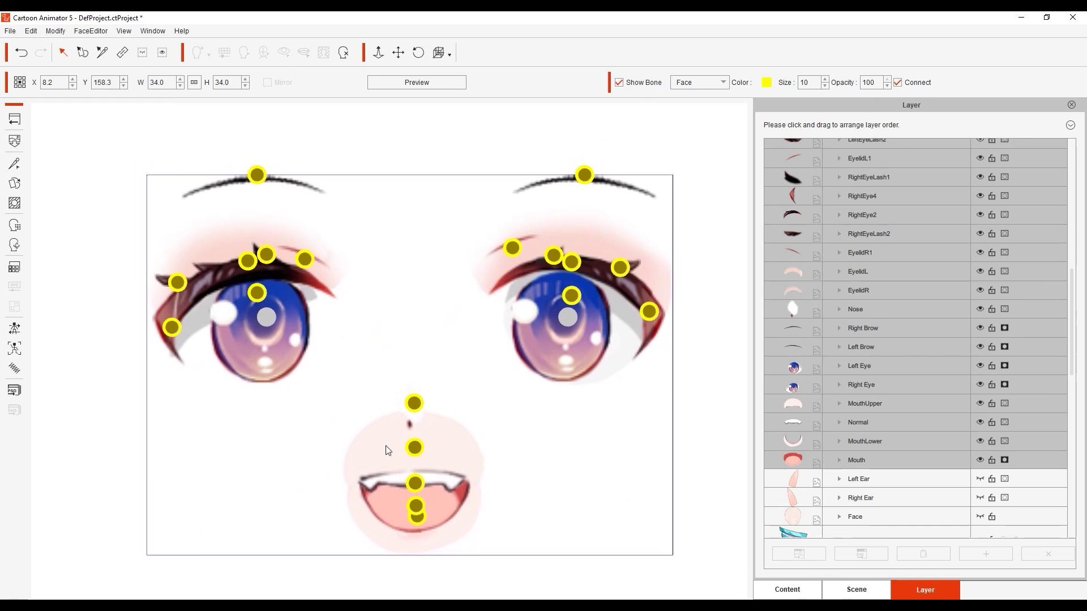
Open the Bone Editor and connect the RightEye2 bone to the Right Eye bone.
click(15, 163)
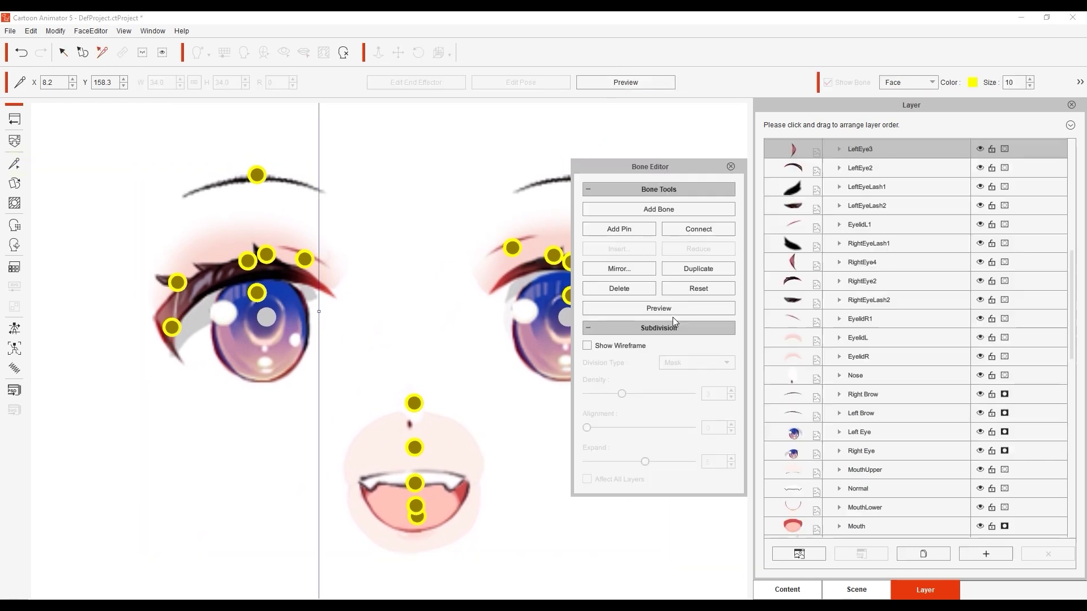
scroll(468, 385, up, 5)
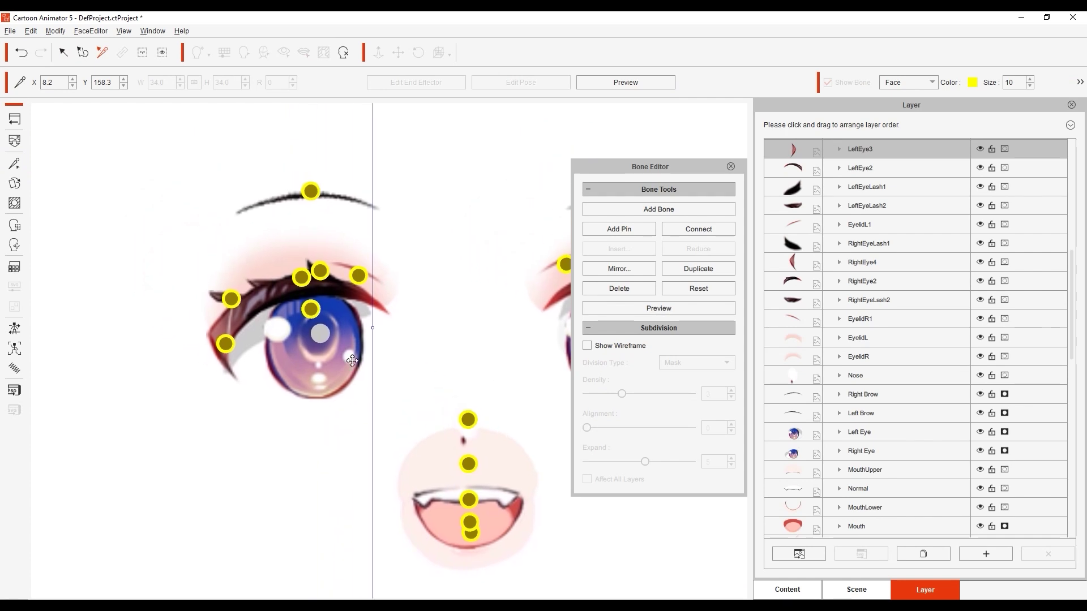
click(267, 306)
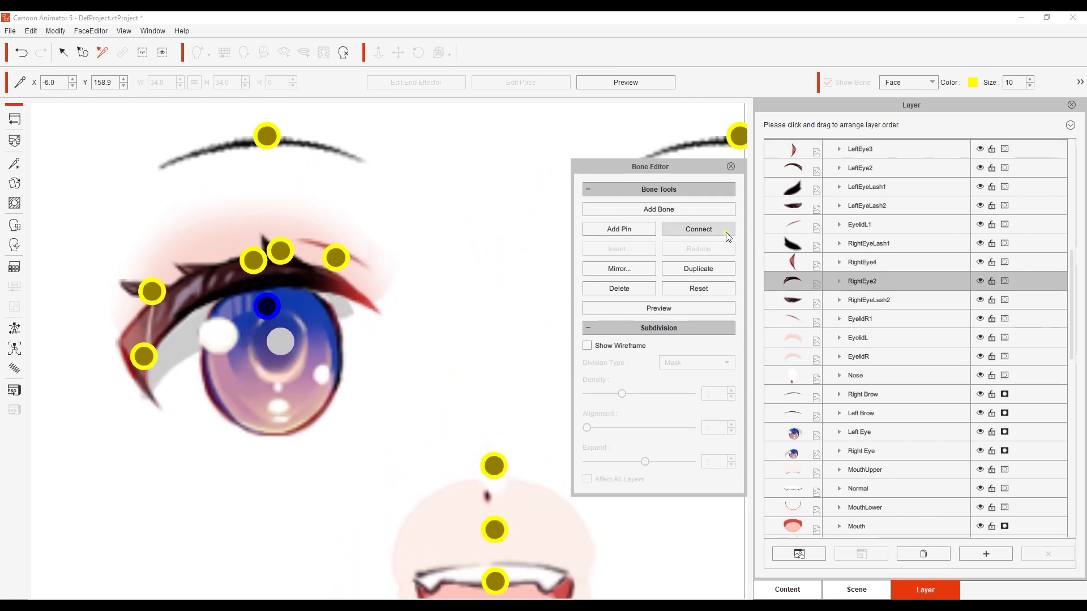
click(726, 233)
click(283, 341)
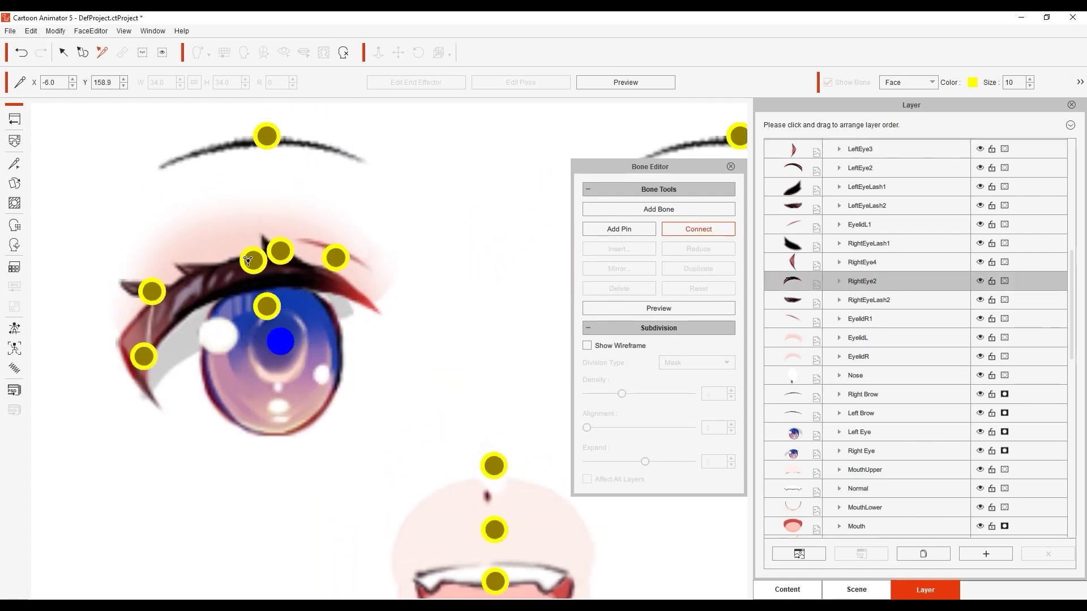
Preview the RightEye2 connection by moving the Right Eye bone, then exit the preview.
click(696, 309)
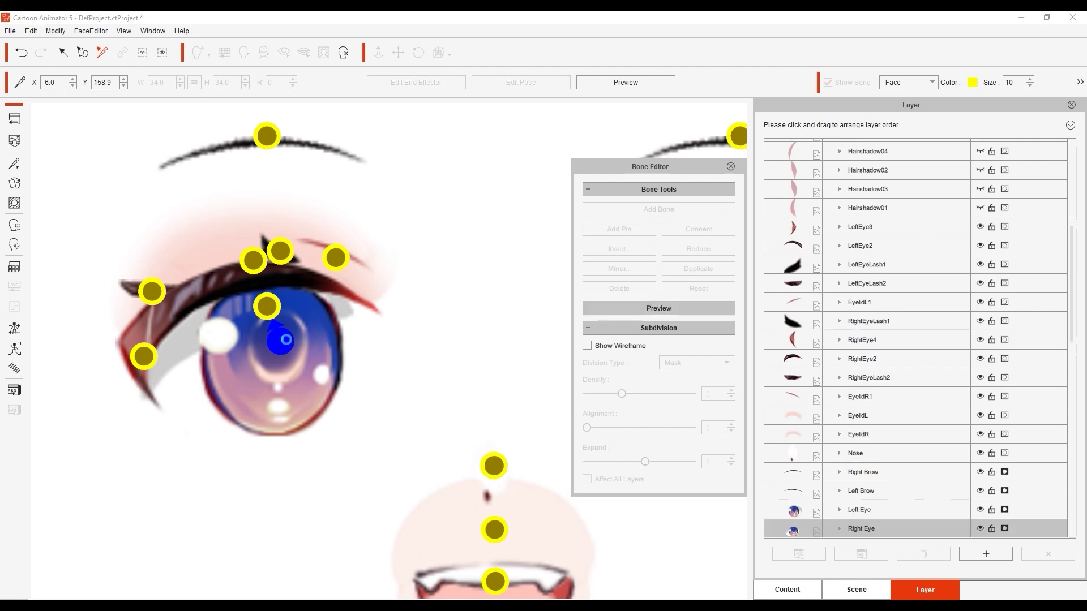
drag(279, 335, 292, 363)
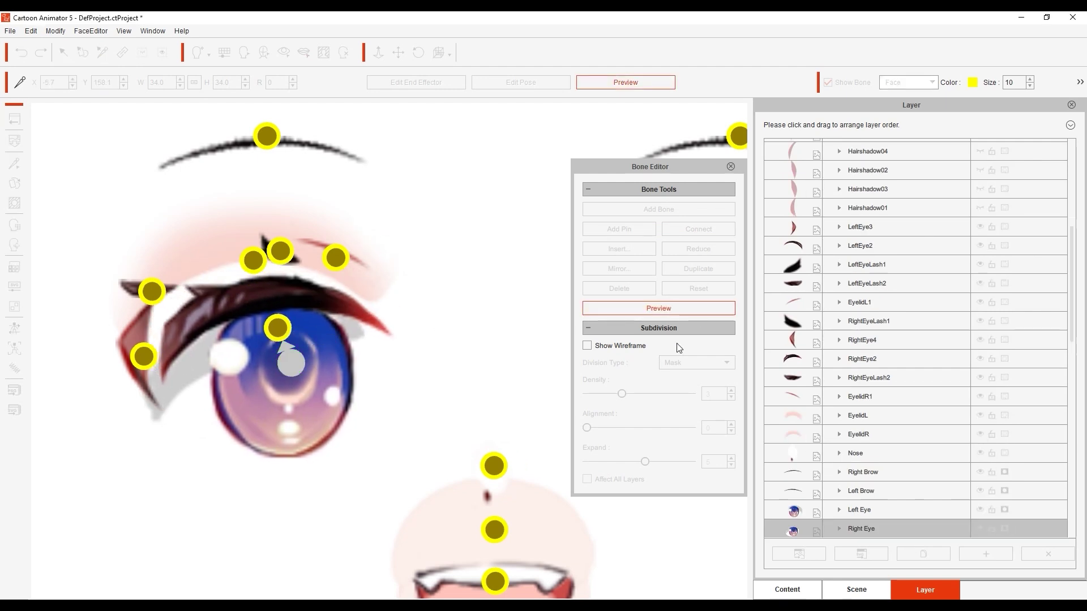
click(684, 304)
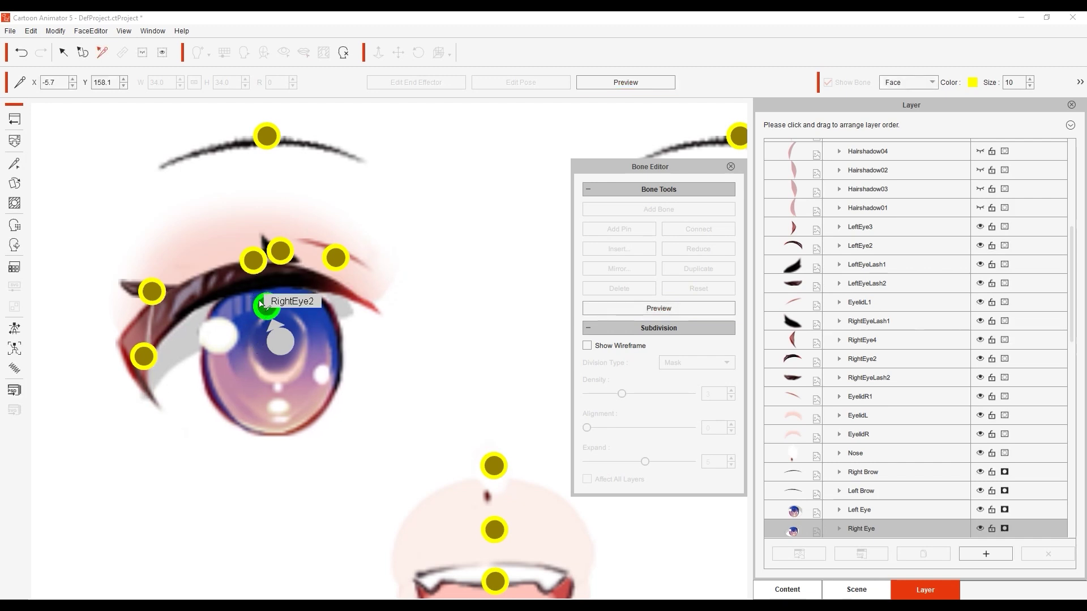
Spread apart the crowded bone points above the right eye, including those of RightEye2 and EyelidR.
click(279, 254)
drag(267, 306, 266, 249)
click(255, 260)
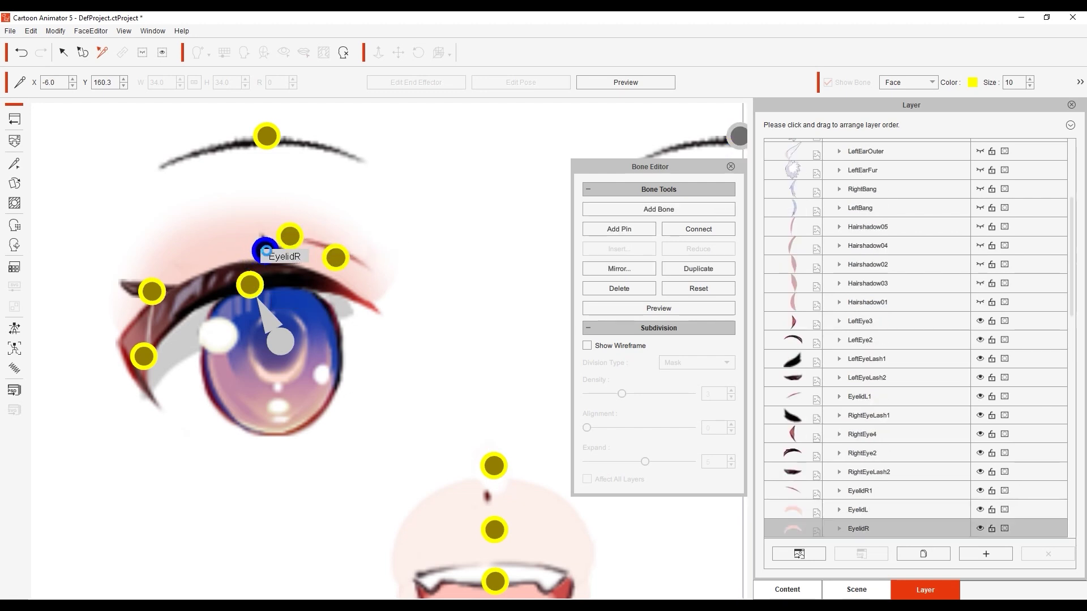
Connect the RightEye4, RightEyeLash2 and EyelidR bones to the RightEye2 bone.
click(143, 356)
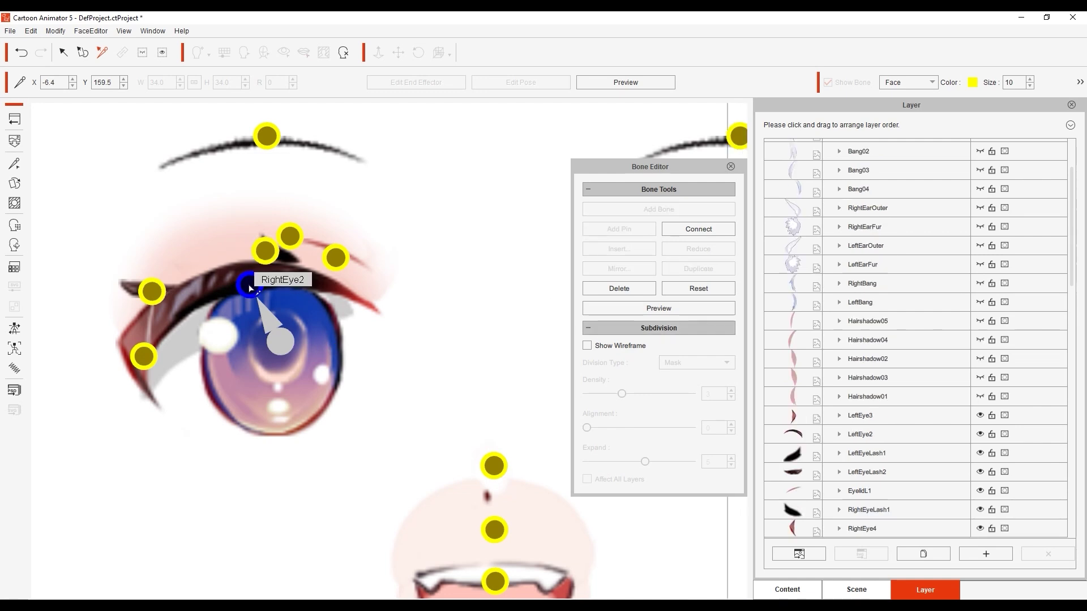
click(698, 229)
click(249, 285)
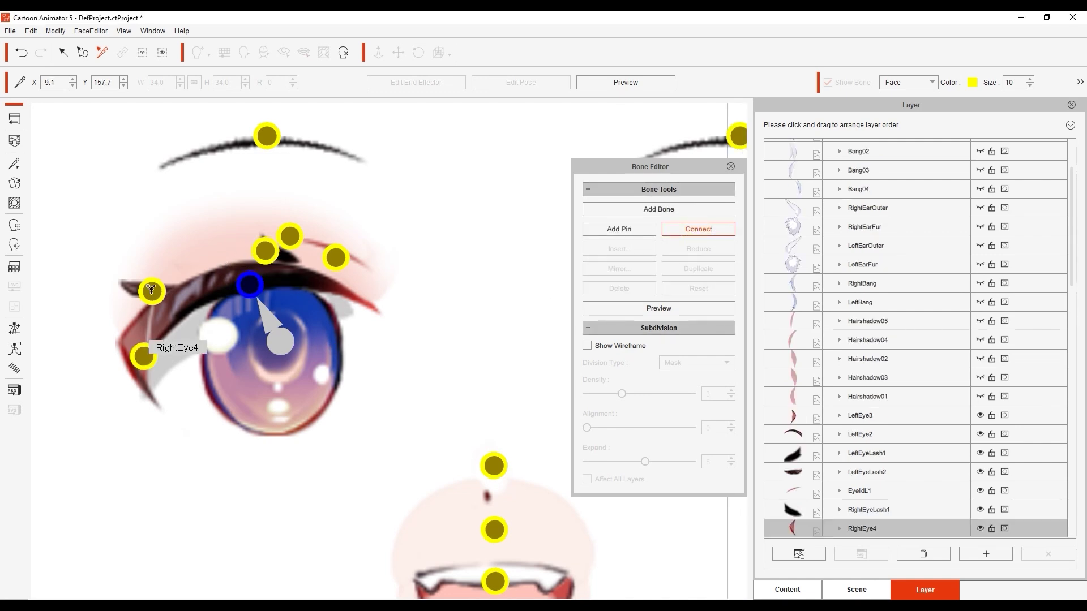
click(149, 287)
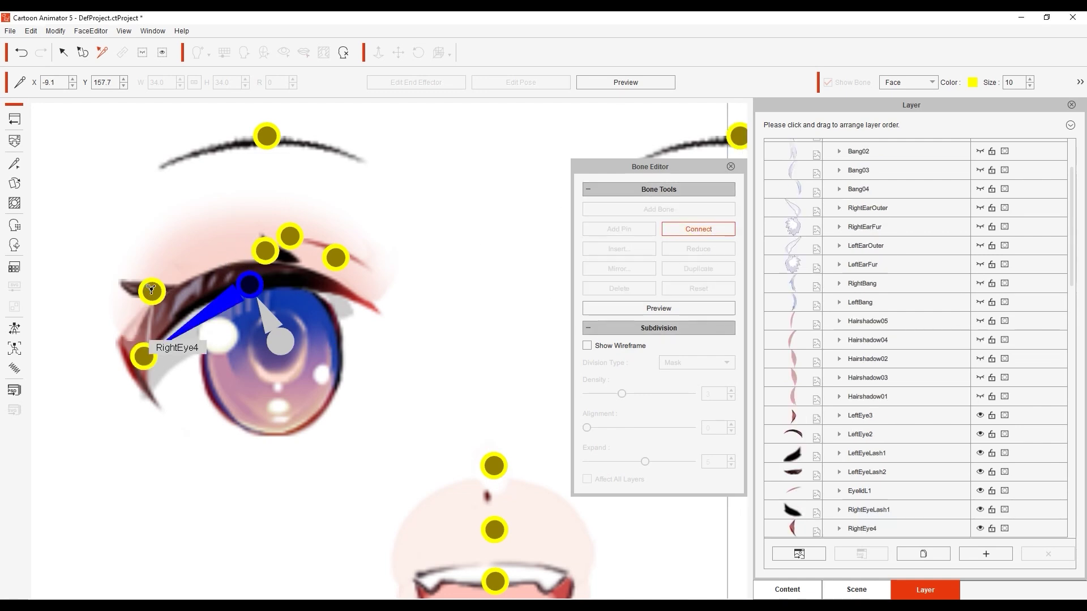
click(247, 281)
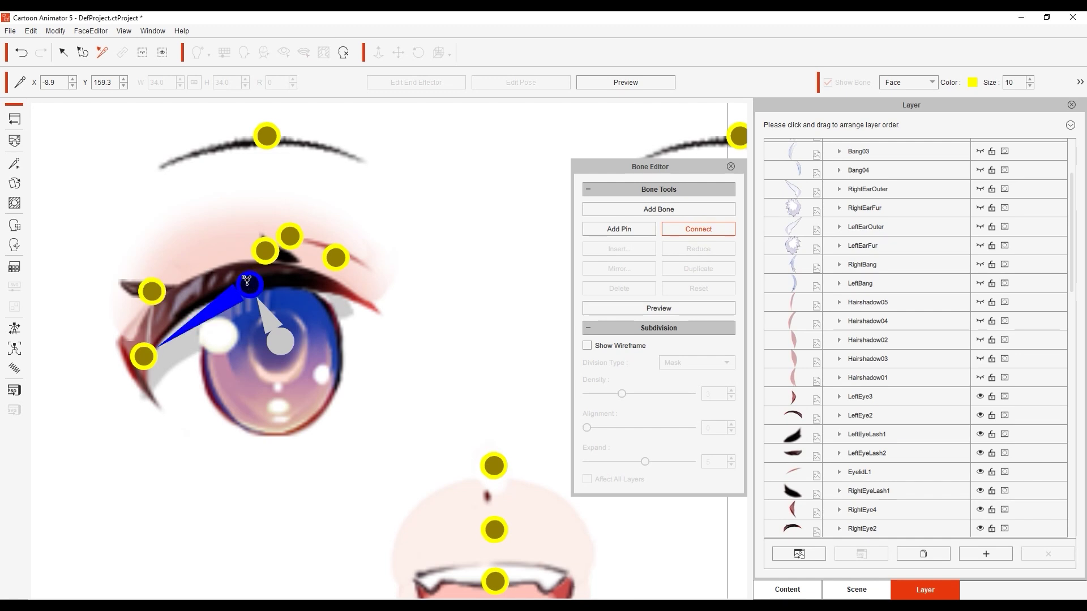
click(151, 291)
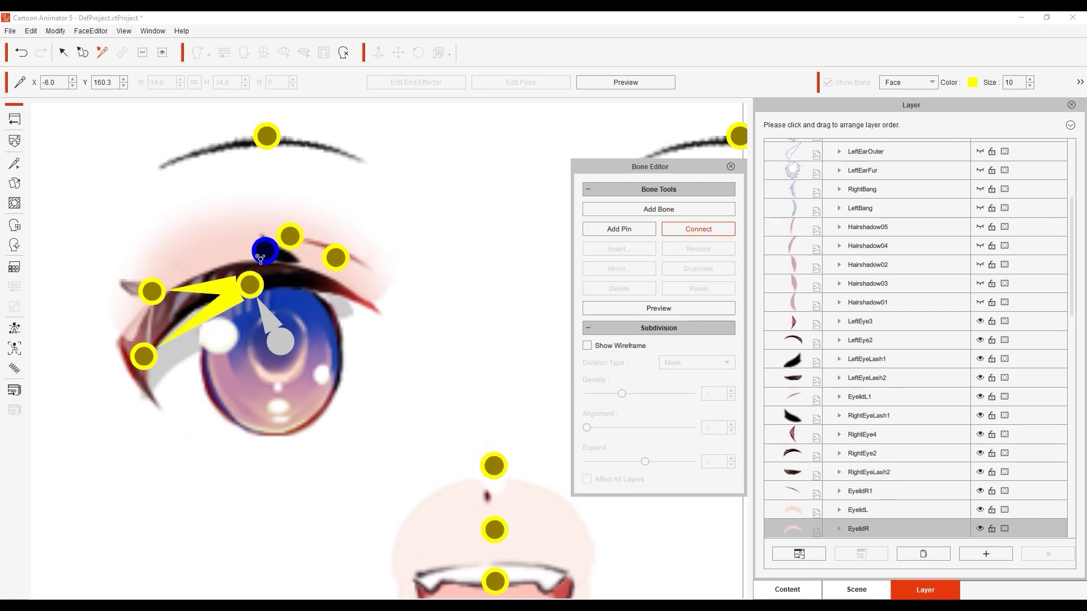
click(254, 284)
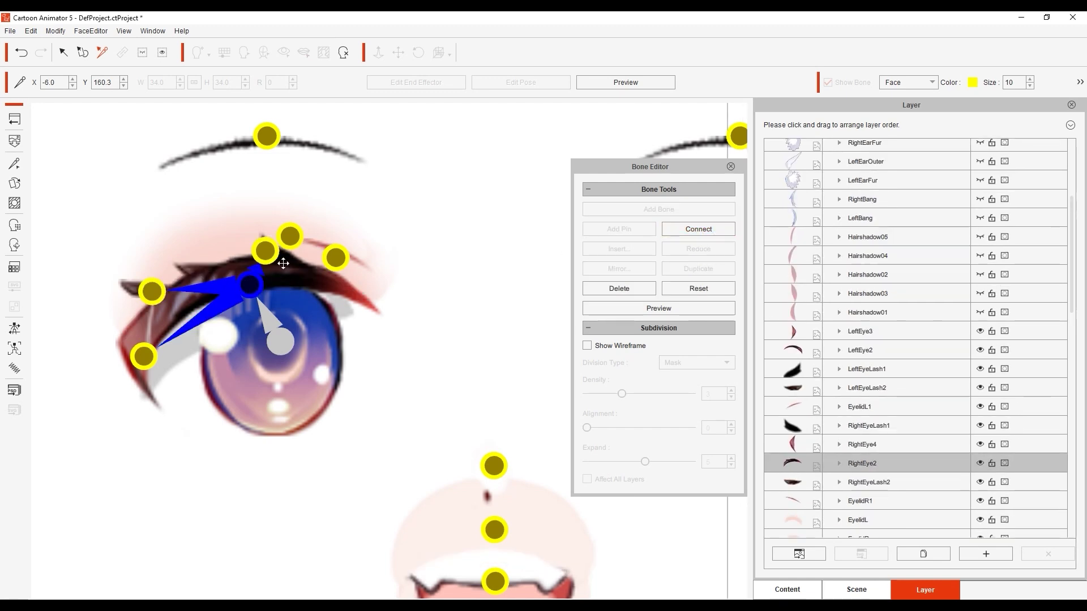
Connect the RightEyeLash1 and EyelidR1 bones to the RightEye2 bone.
click(290, 237)
click(699, 229)
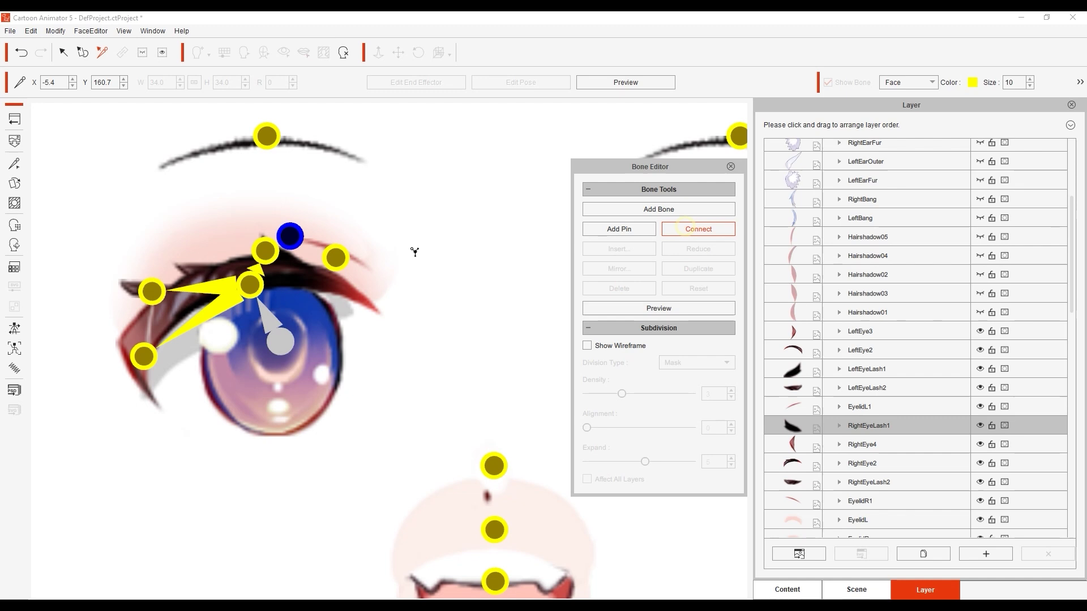
click(340, 259)
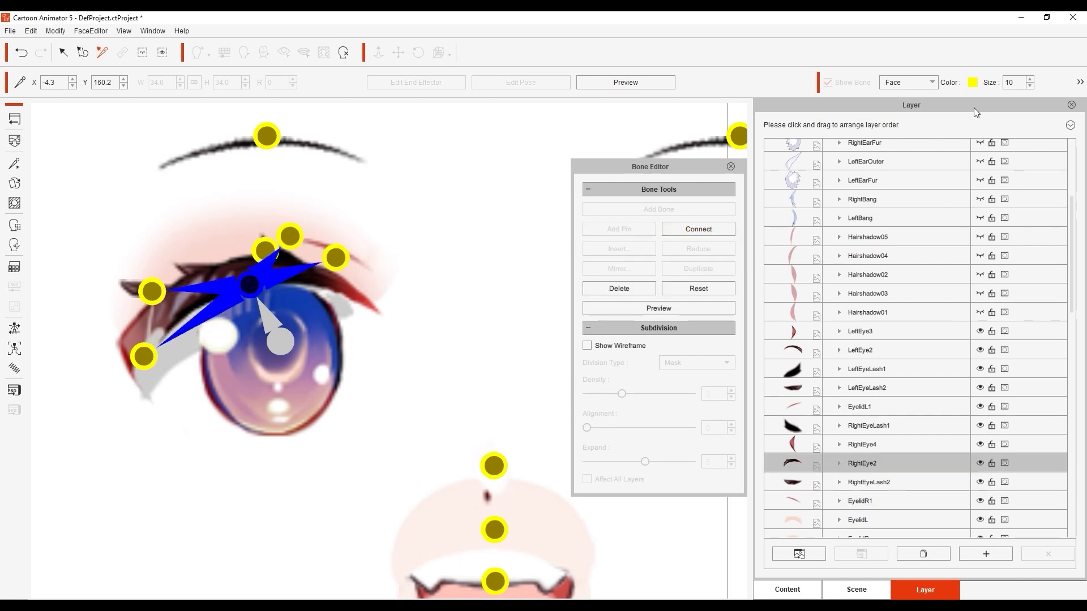
Reduce the bone display size to 8 and move the MouthLower bone down below the lower lip.
click(1030, 86)
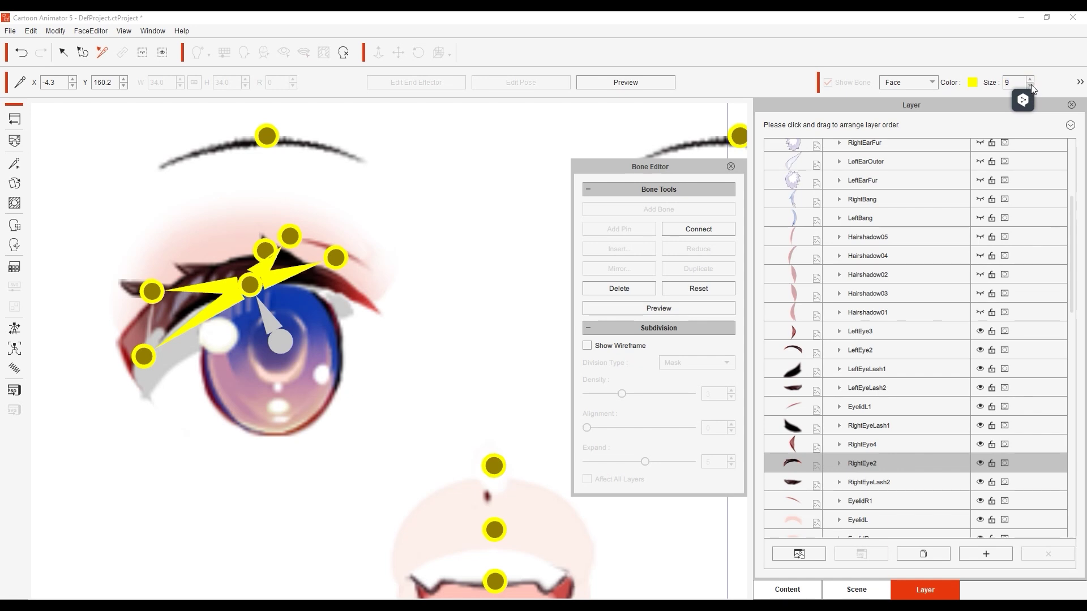
click(1030, 86)
click(305, 508)
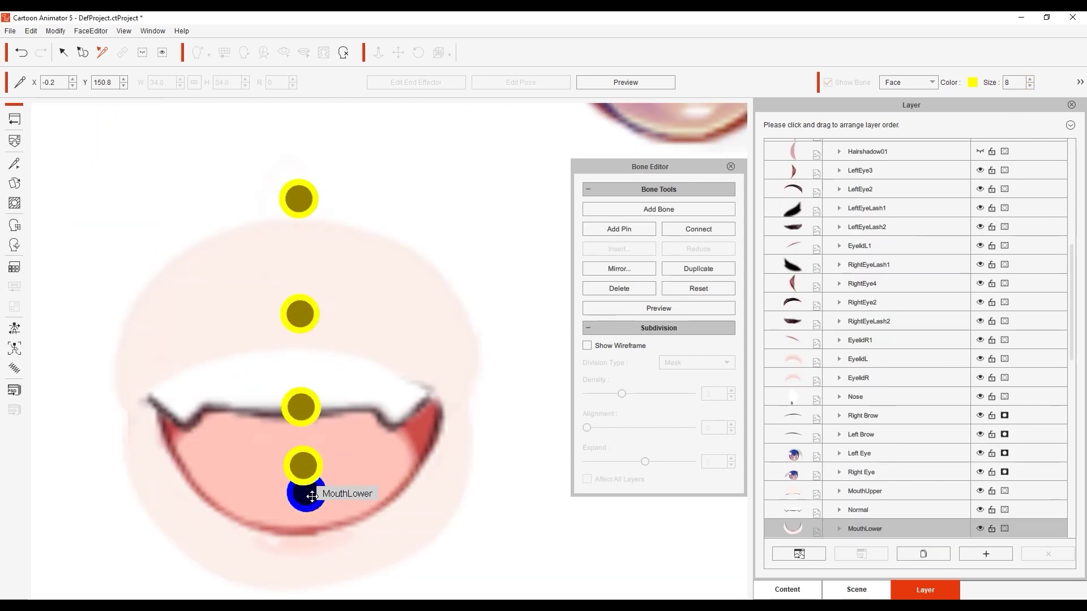
drag(304, 497, 301, 547)
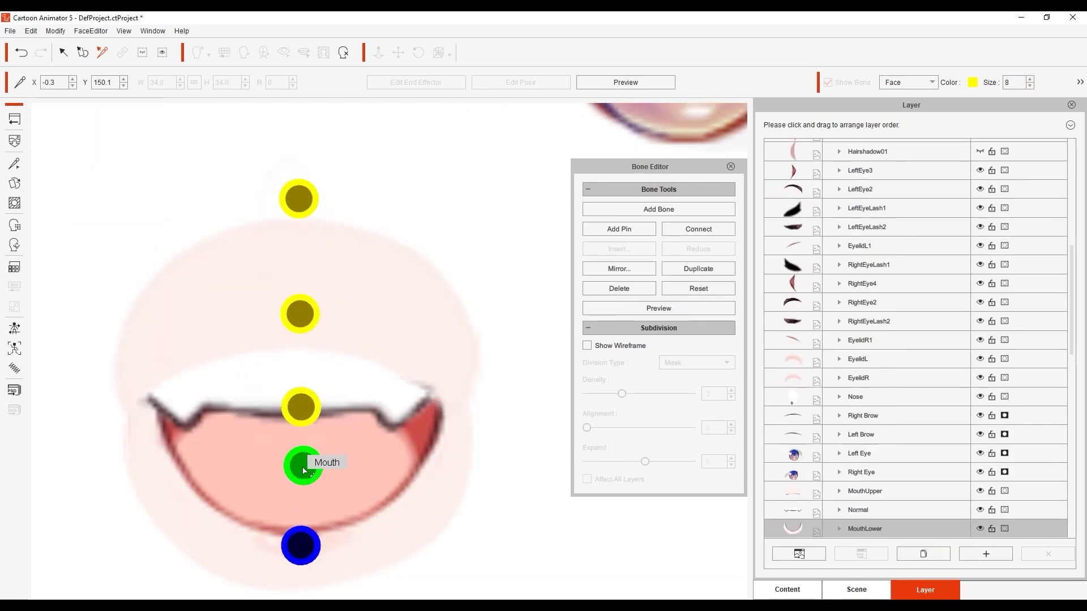
Connect the Normal, MouthLower and MouthUpper bones to the Mouth bone.
click(304, 470)
click(301, 407)
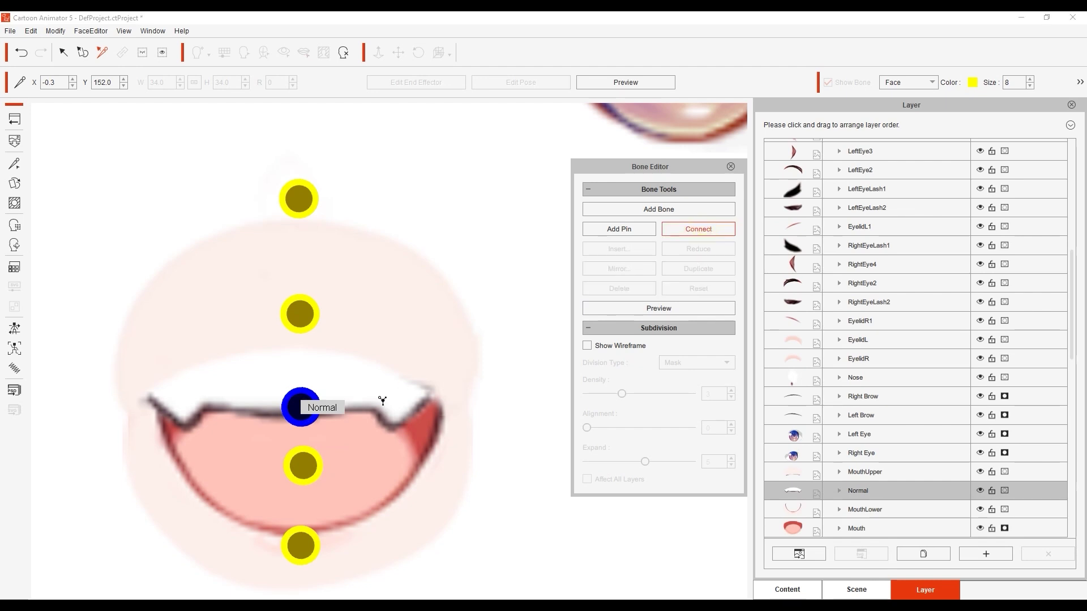
click(300, 463)
click(299, 541)
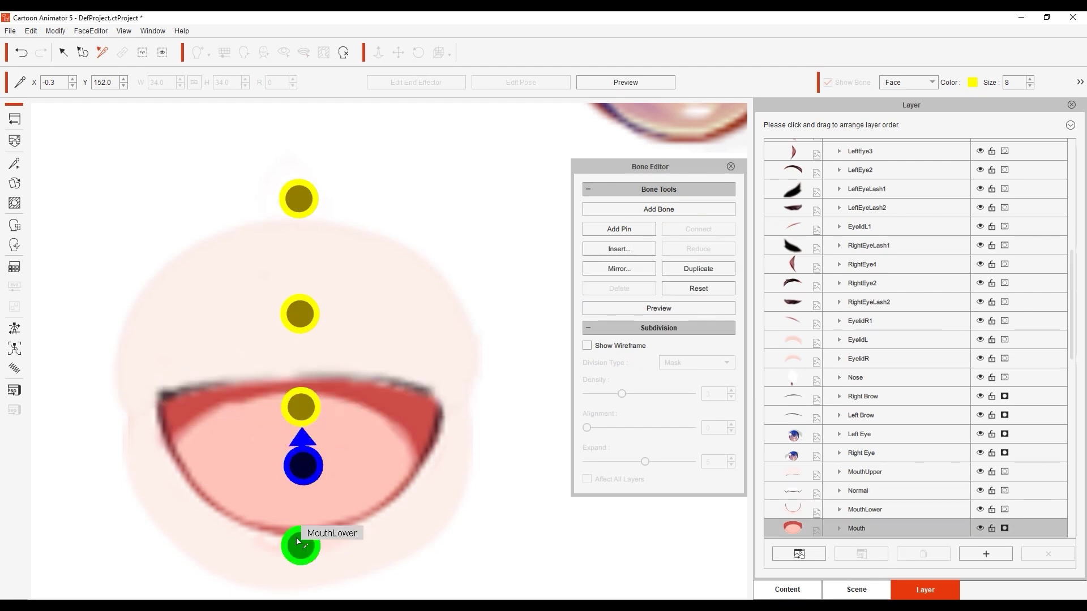
click(288, 407)
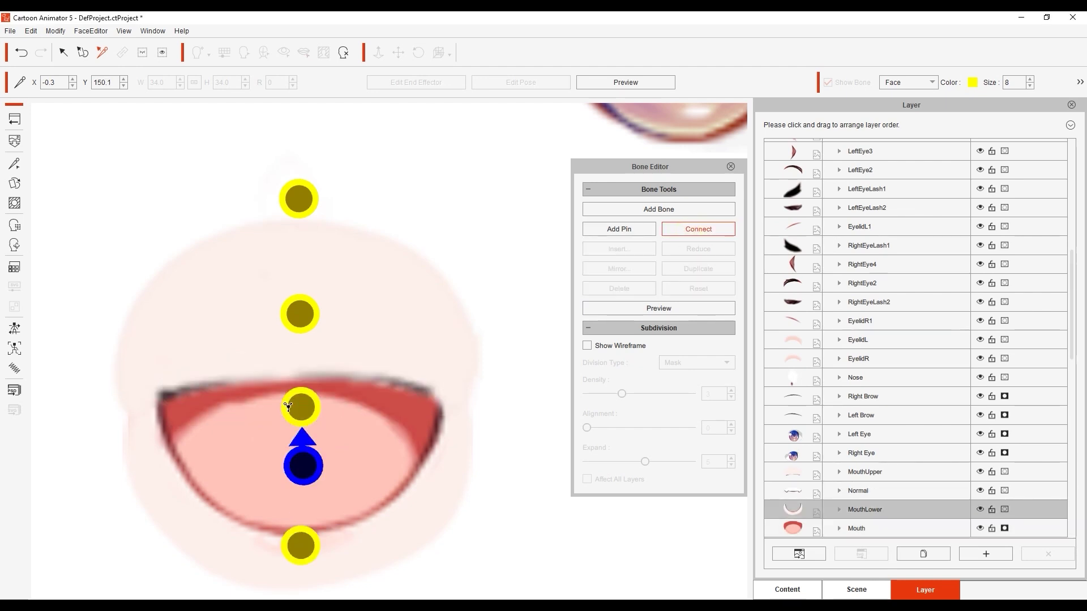
click(301, 315)
click(302, 465)
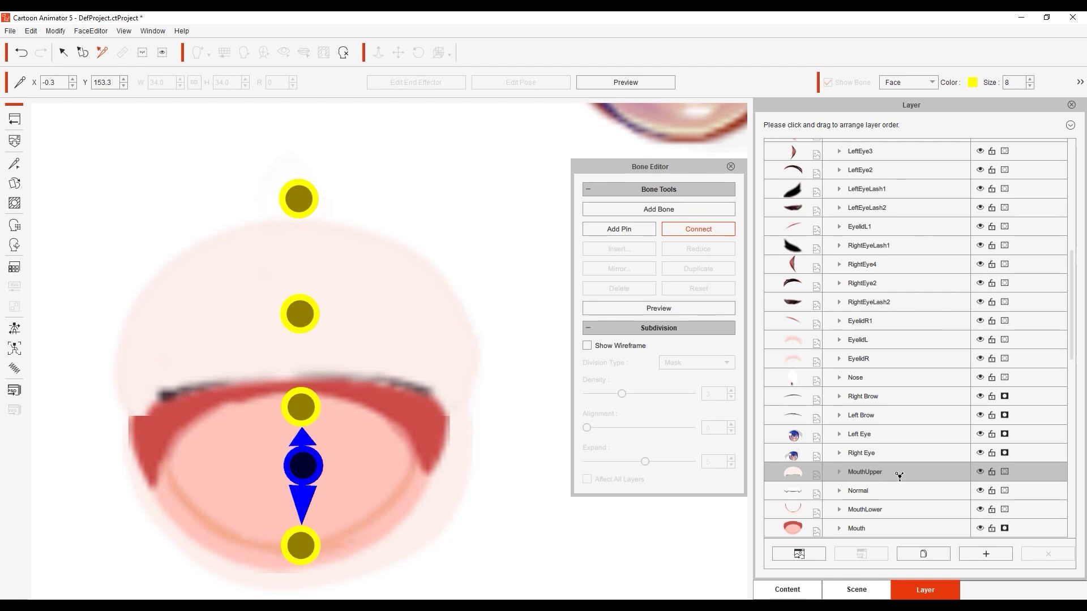
drag(899, 475, 902, 452)
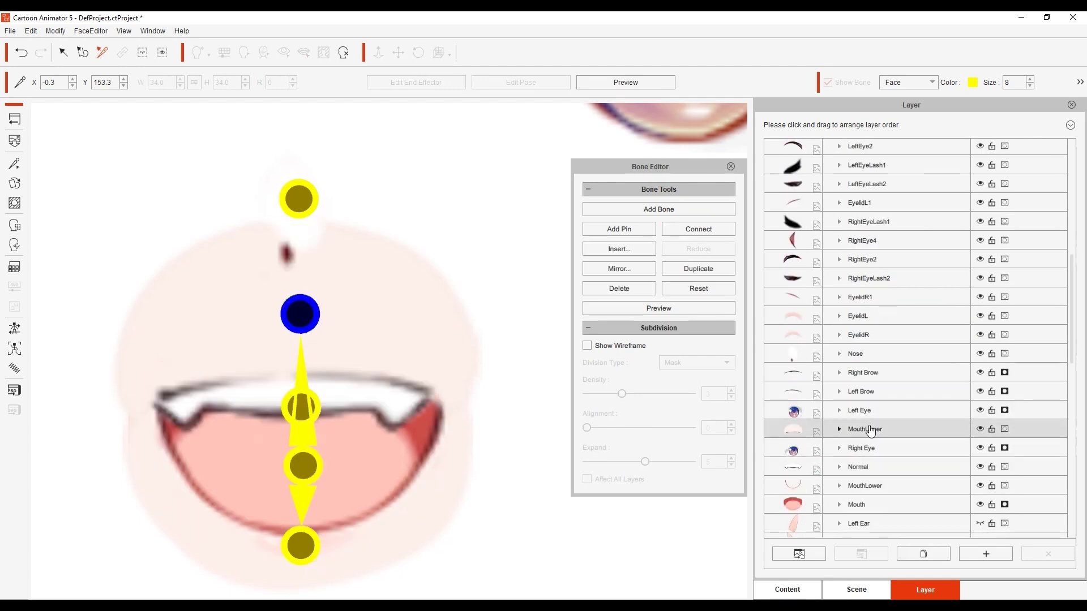
Show all hidden layers again to display the whole character, and clear the bone selection.
scroll(491, 413, down, 5)
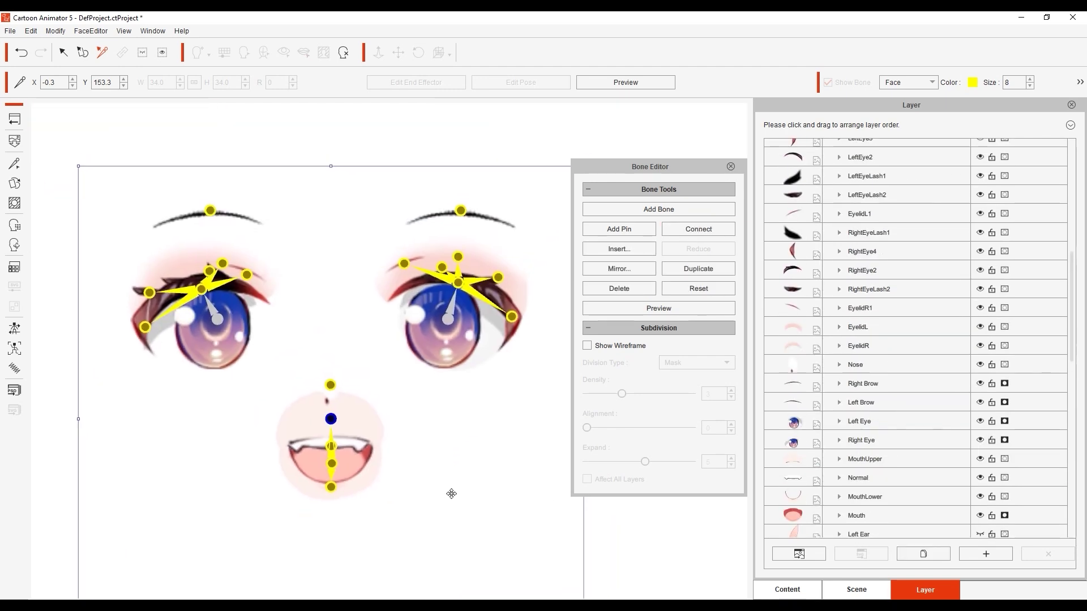
scroll(452, 493, down, 2)
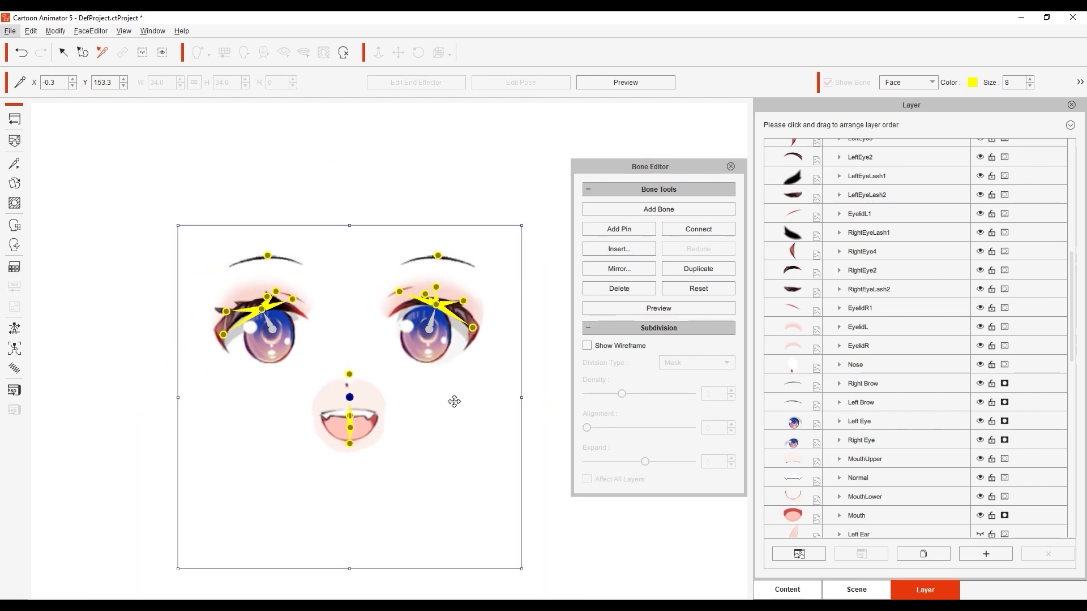
click(163, 53)
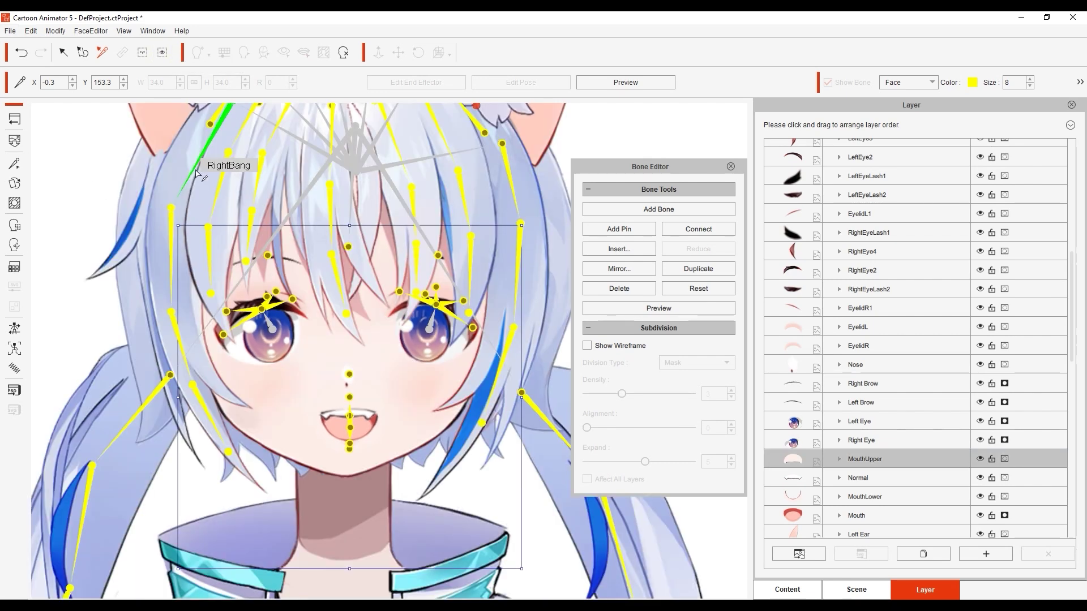
click(466, 482)
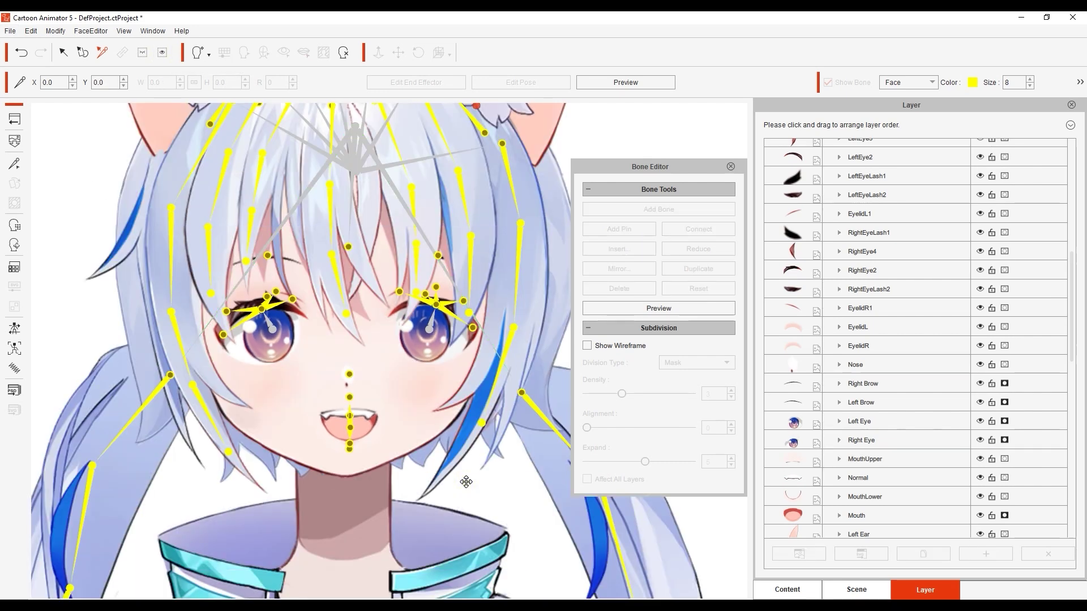
Test the connected right eye with the Eye Squint Right, Eye Angry Right and Eye Smile Close Right settings in the Face Key Editor.
mouse_move(876, 167)
mouse_down()
mouse_move(945, 171)
mouse_move(872, 173)
mouse_up()
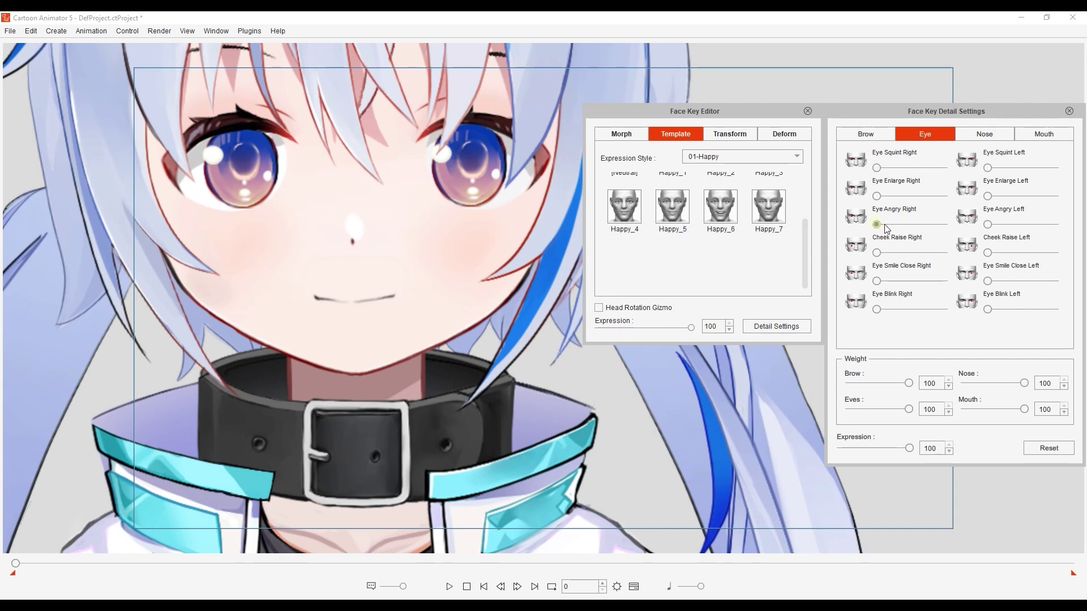
mouse_move(886, 226)
mouse_down()
mouse_move(932, 228)
mouse_move(872, 228)
mouse_up()
drag(878, 281, 945, 308)
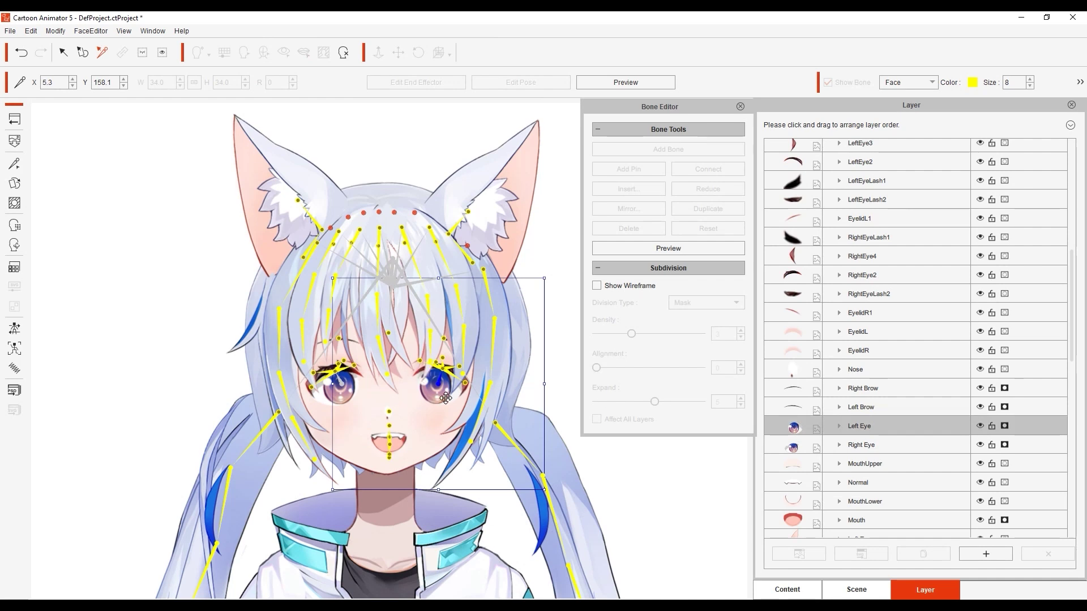
Show the Left Eye layer's wireframe and set its subdivision density to 5 and alignment to 2.
scroll(468, 415, up, 5)
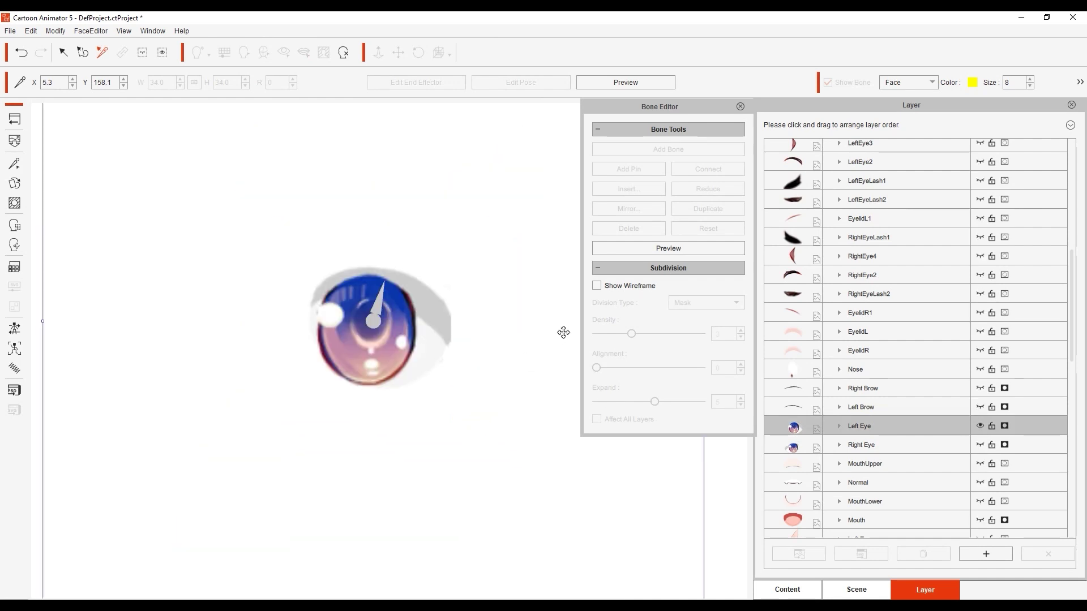
click(624, 286)
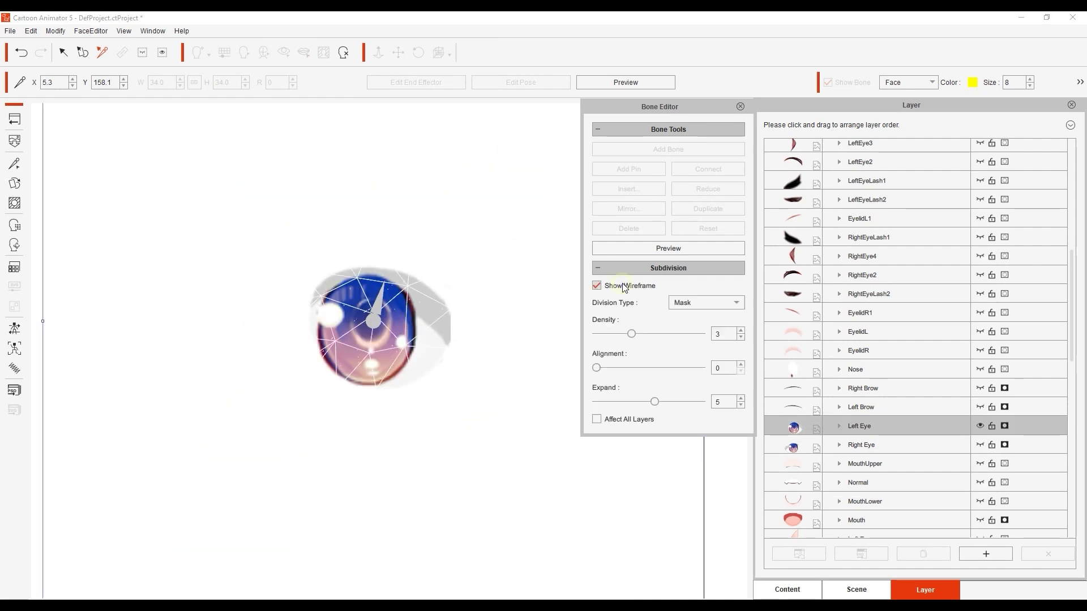
click(658, 334)
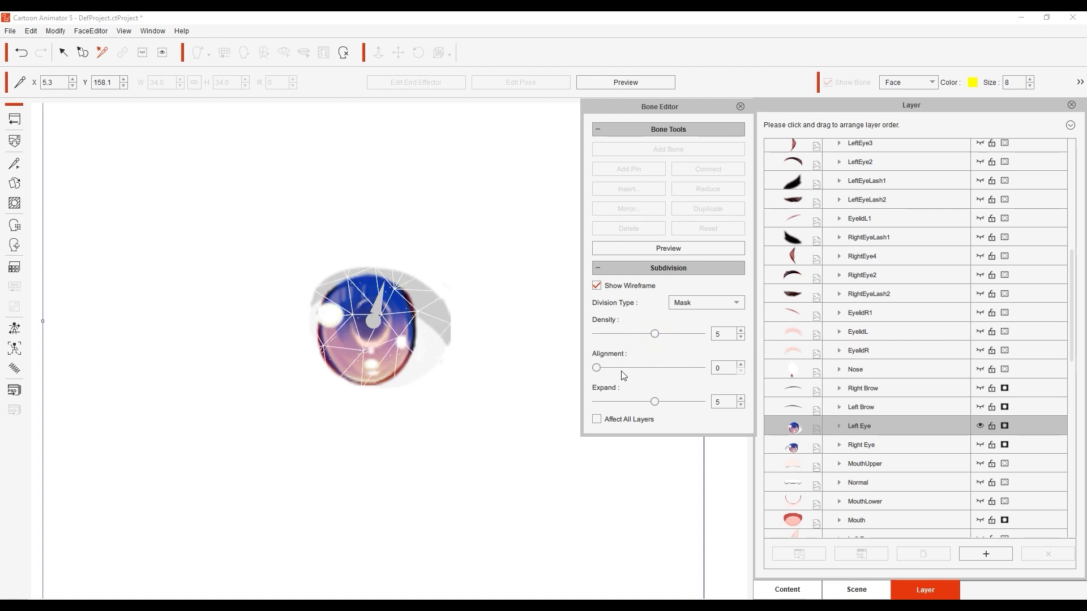
drag(620, 367, 621, 369)
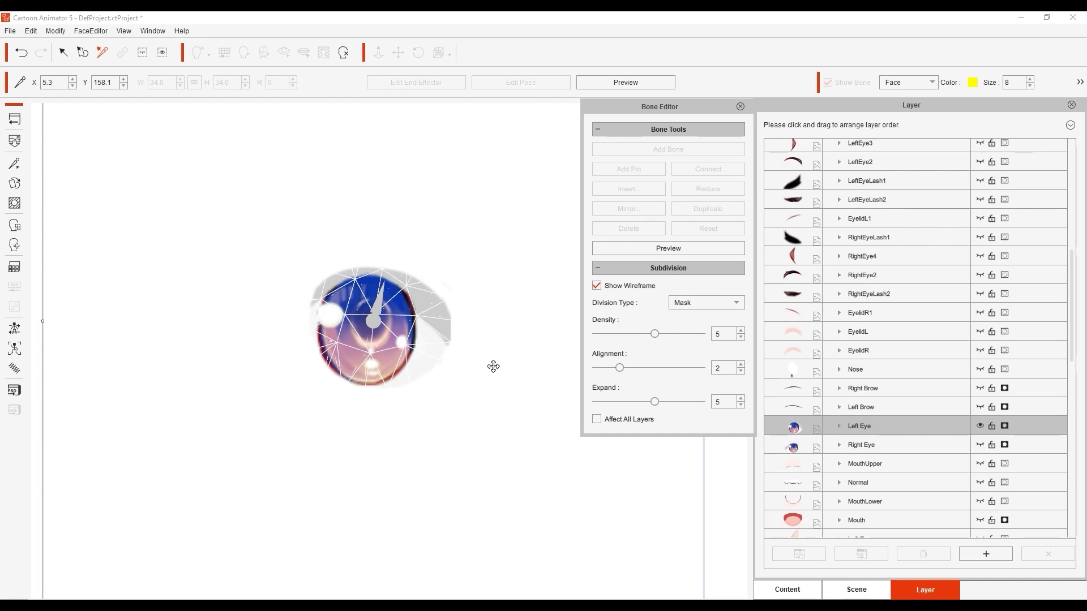
Set the LeftEye2 layer's subdivision density to 6 and alignment to 2.
click(871, 451)
click(726, 336)
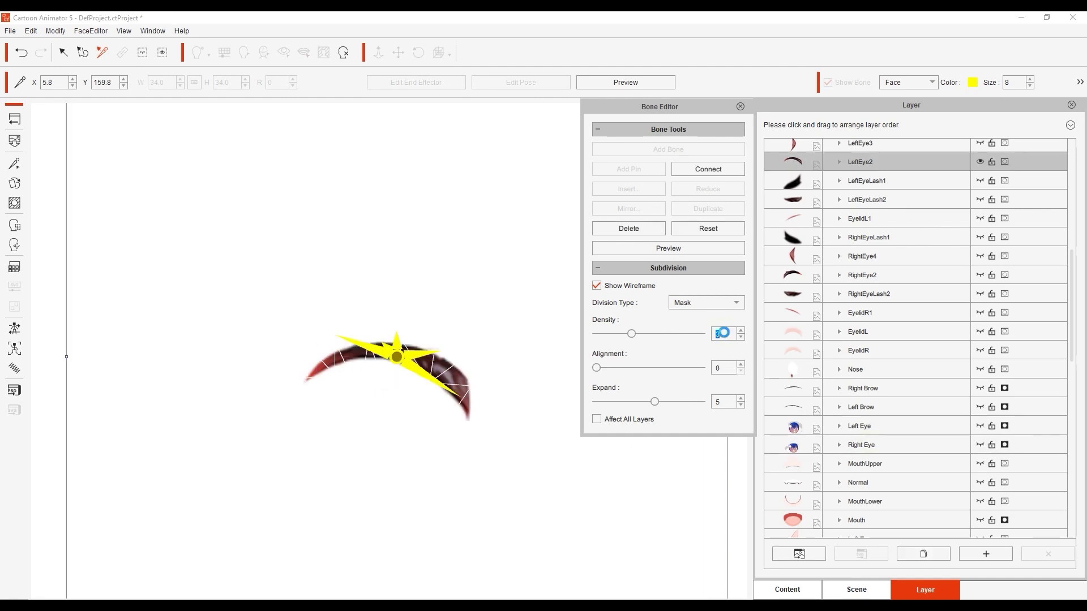
text(6)
click(727, 369)
text(2)
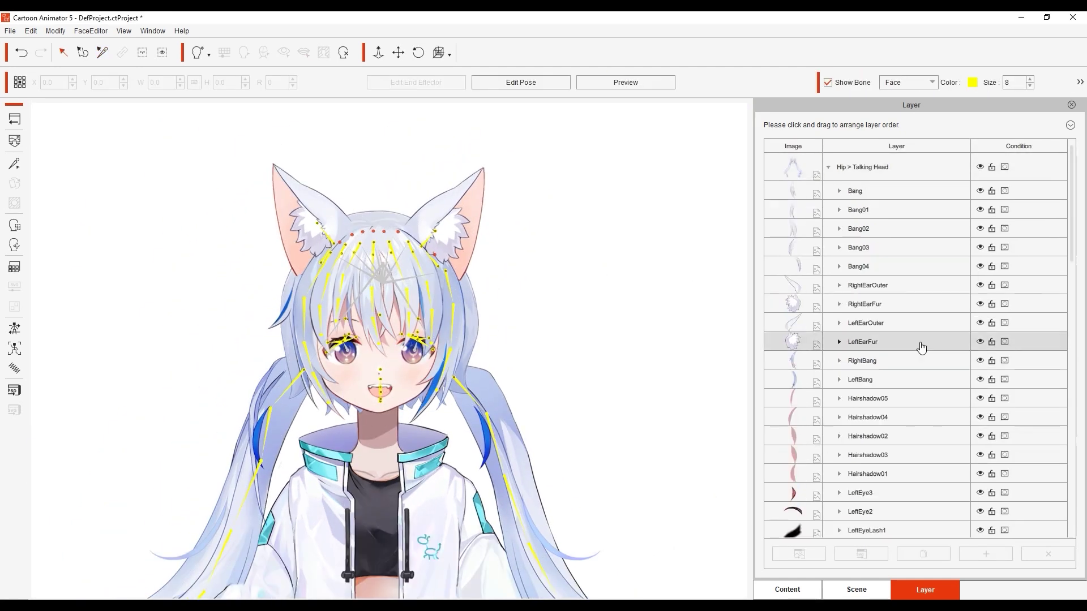
Isolate the layers from LeftEye3 through Face and switch the right eye to Smooth Mode in the Facial Animation Setup.
scroll(895, 436, down, 6)
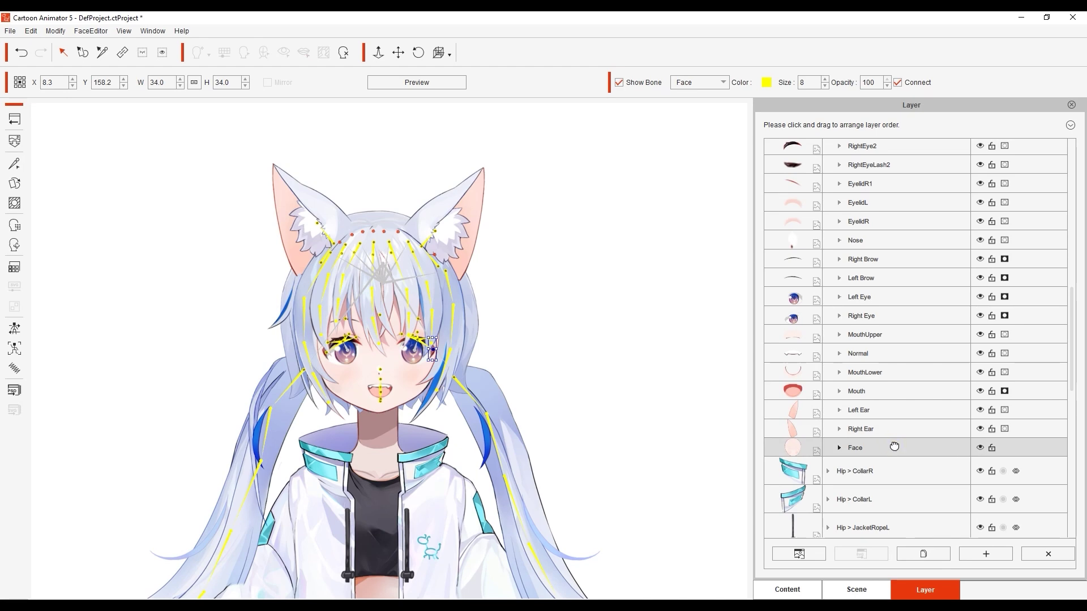
click(895, 447)
click(143, 52)
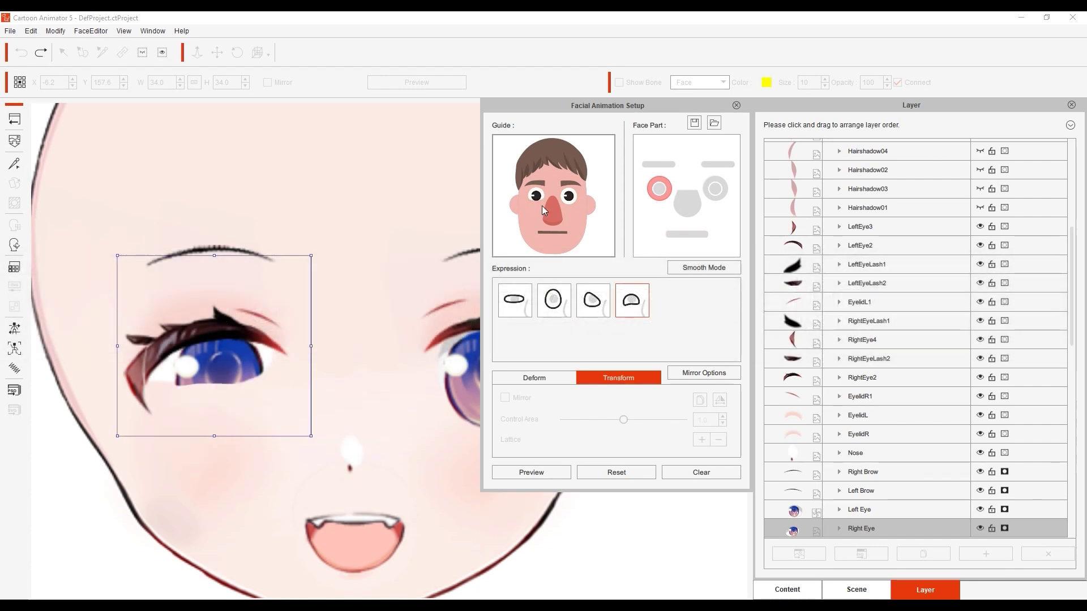
click(703, 272)
click(536, 340)
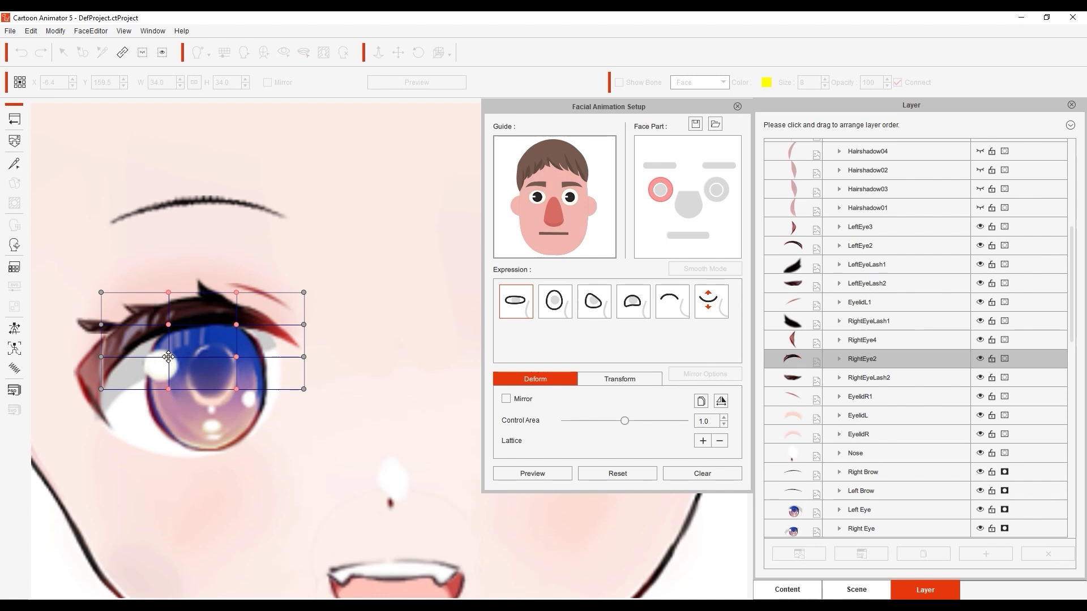
For the first right-eye expression, bend RightEye2 down across the iris and move RightEyeLash1 and RightEyeLash2 down onto it.
drag(168, 356, 169, 419)
click(619, 379)
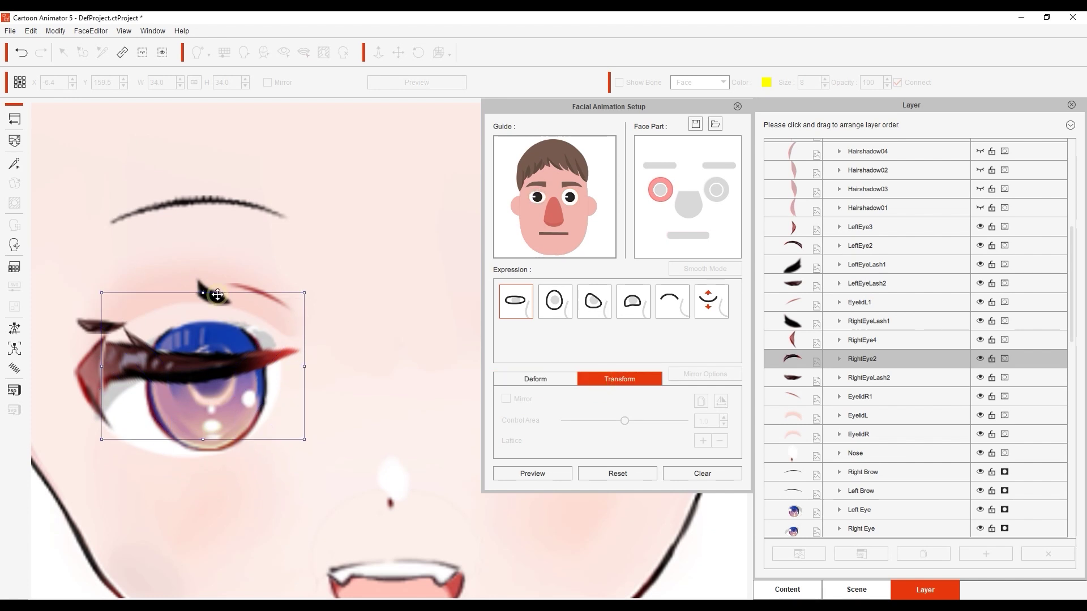
drag(209, 292, 211, 347)
click(95, 328)
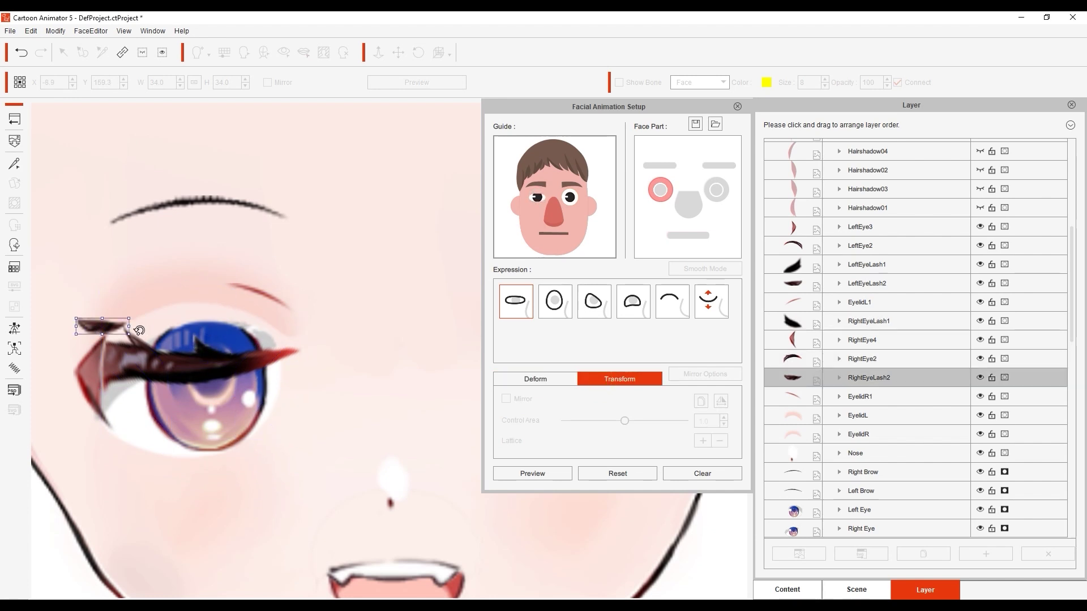
drag(95, 328, 107, 360)
Deform the Right Eye layer by lowering its upper part beneath the bent upper eyelid line.
click(236, 356)
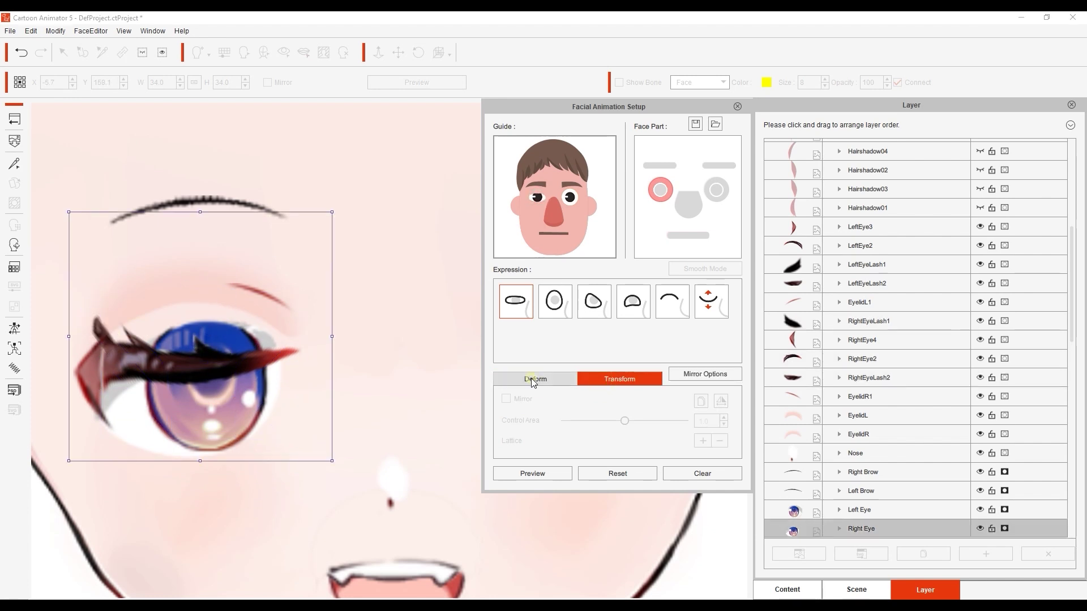
drag(69, 460, 78, 453)
drag(199, 217, 196, 383)
Deform the EyelidR layer by pulling its lower middle lattice points down over the iris, and preview the expression.
click(195, 281)
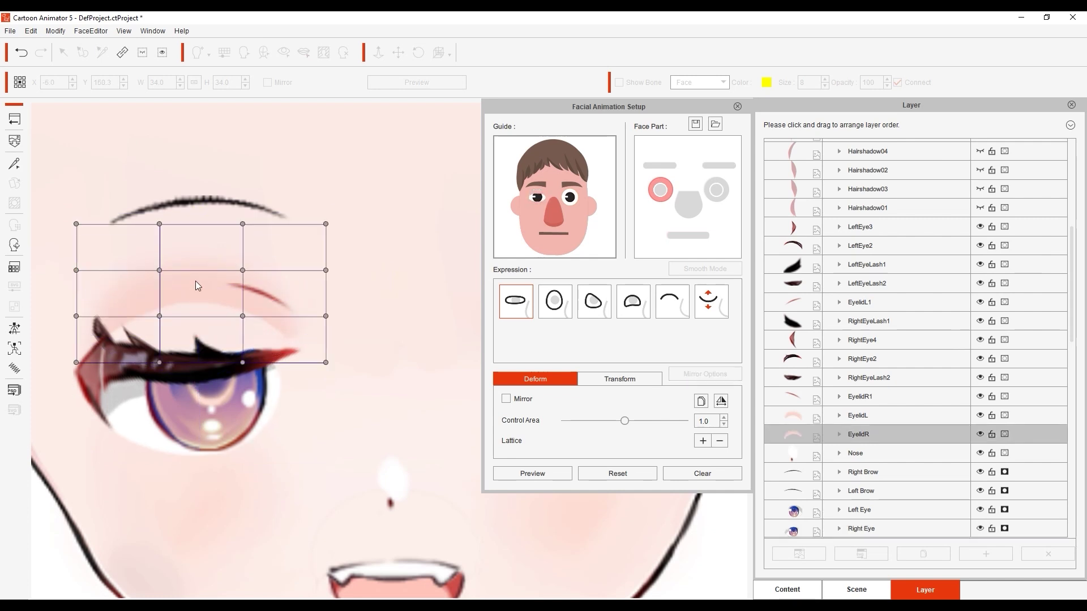
drag(242, 317, 241, 358)
drag(157, 353, 152, 394)
drag(241, 400, 236, 532)
click(325, 362)
drag(325, 364, 333, 323)
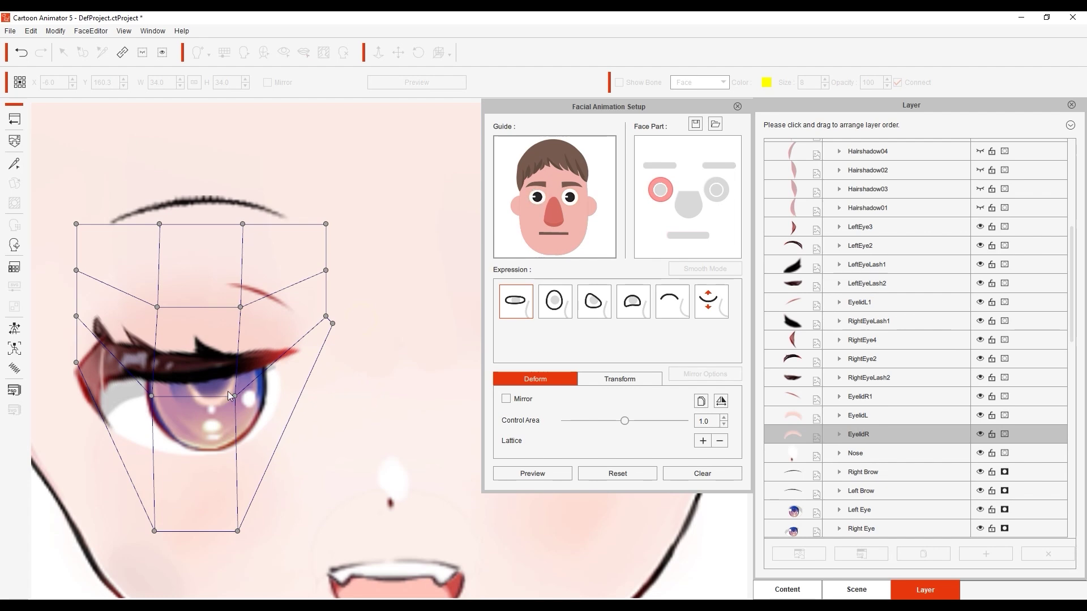
drag(228, 392, 267, 327)
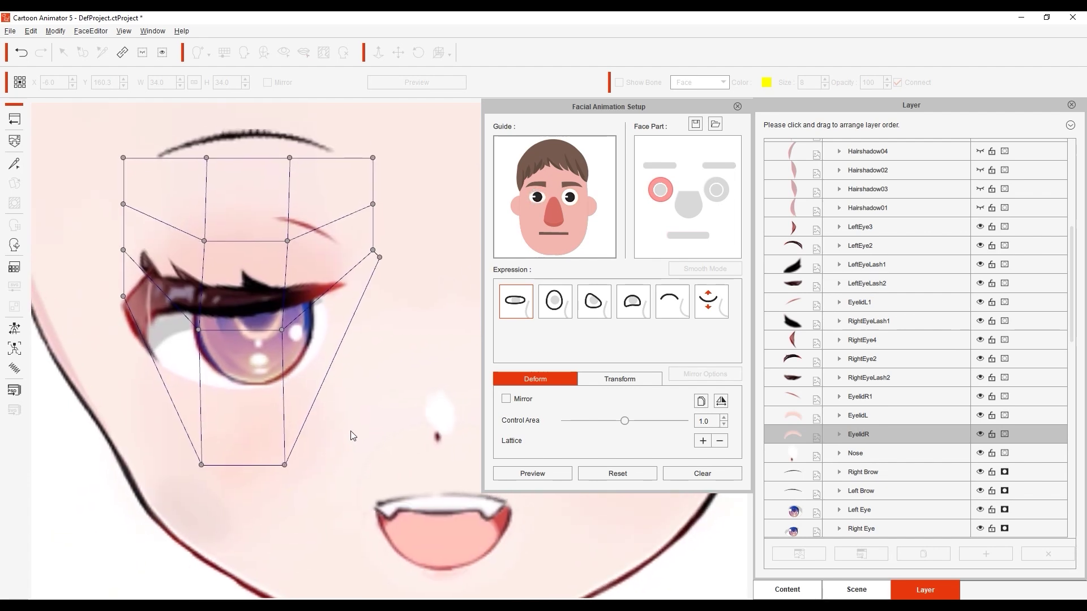
click(548, 473)
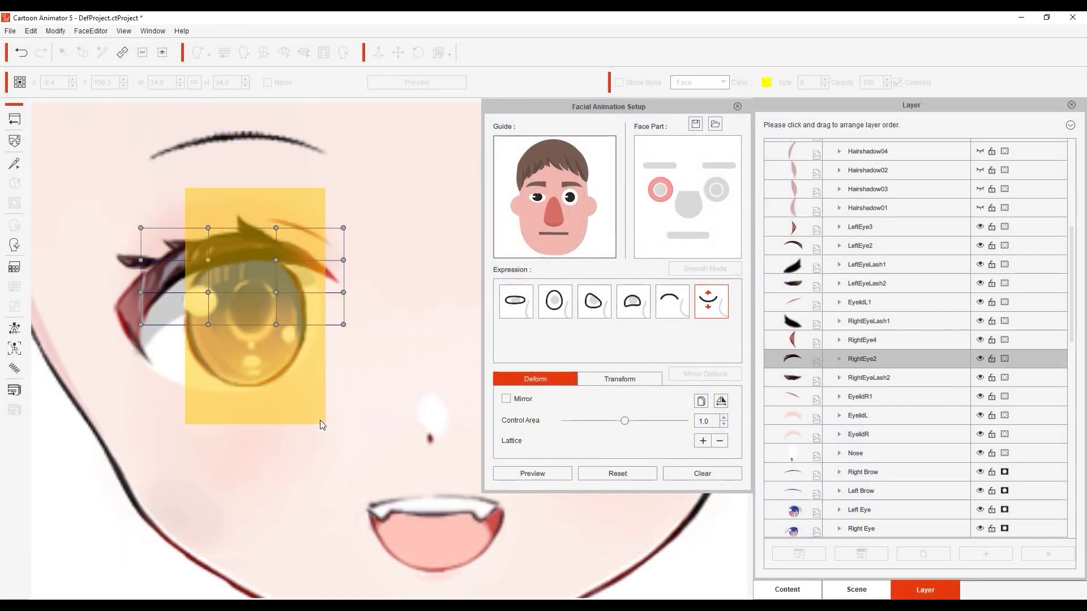
For the last right-eye expression, bend RightEye2 into a downward closed-lid curve and rotate RightEye4 to meet its outer end.
drag(321, 424, 187, 218)
drag(277, 291, 276, 409)
click(143, 355)
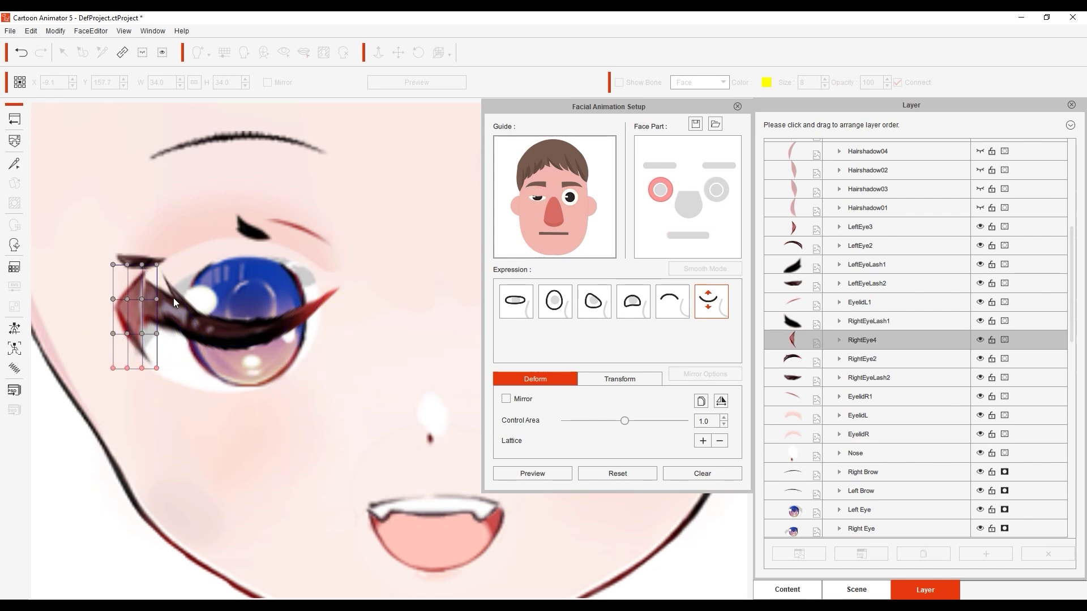
click(619, 379)
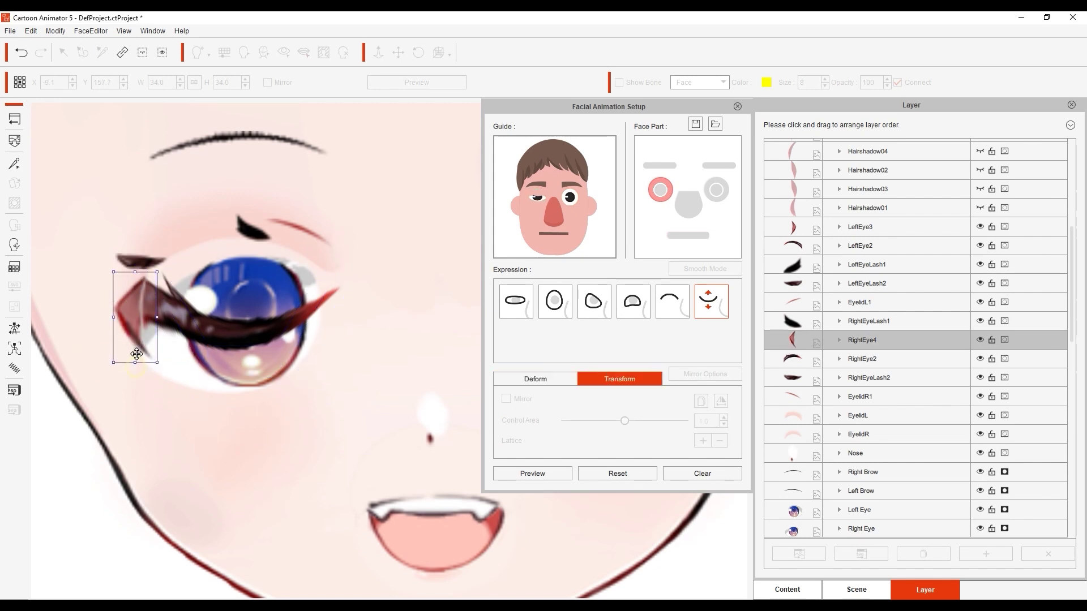
click(144, 291)
Move RightEyeLash1 and RightEyeLash2 down onto the closed eyelid line.
click(254, 225)
click(249, 170)
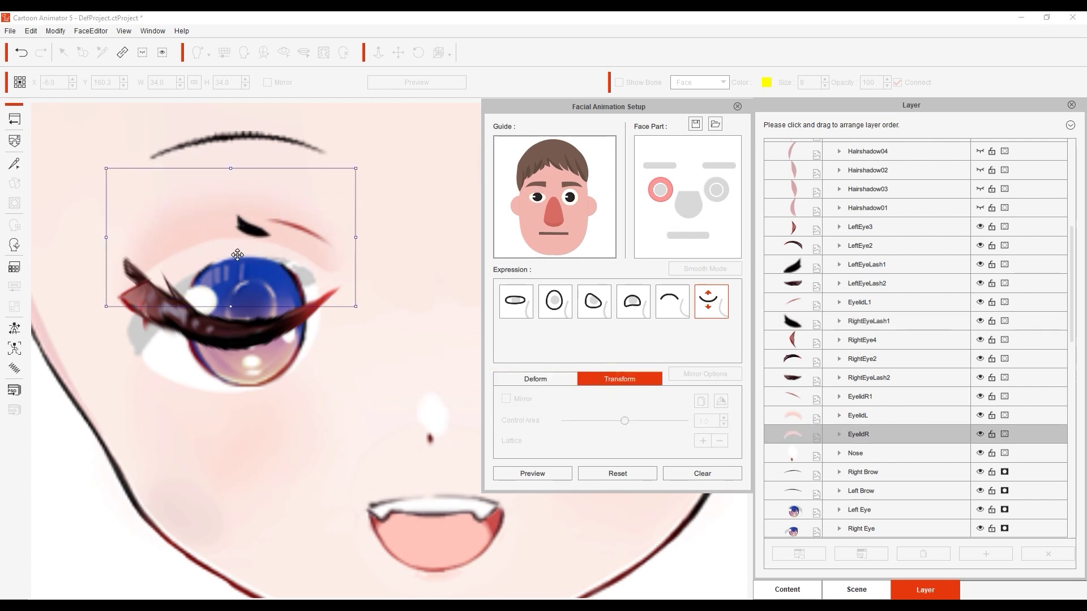
drag(253, 226, 266, 326)
click(133, 273)
drag(133, 273, 192, 330)
Collapse the upper part of the Right Eye layer beneath the closed lid and pull EyelidR down to cover the eye.
click(254, 362)
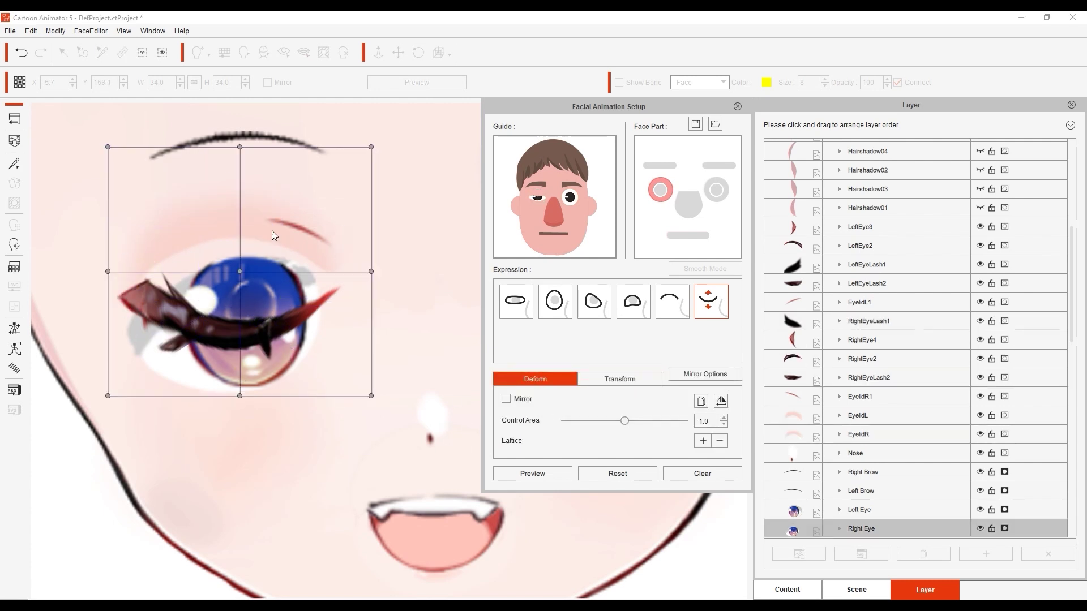
drag(242, 146, 279, 363)
click(275, 232)
drag(283, 205, 277, 269)
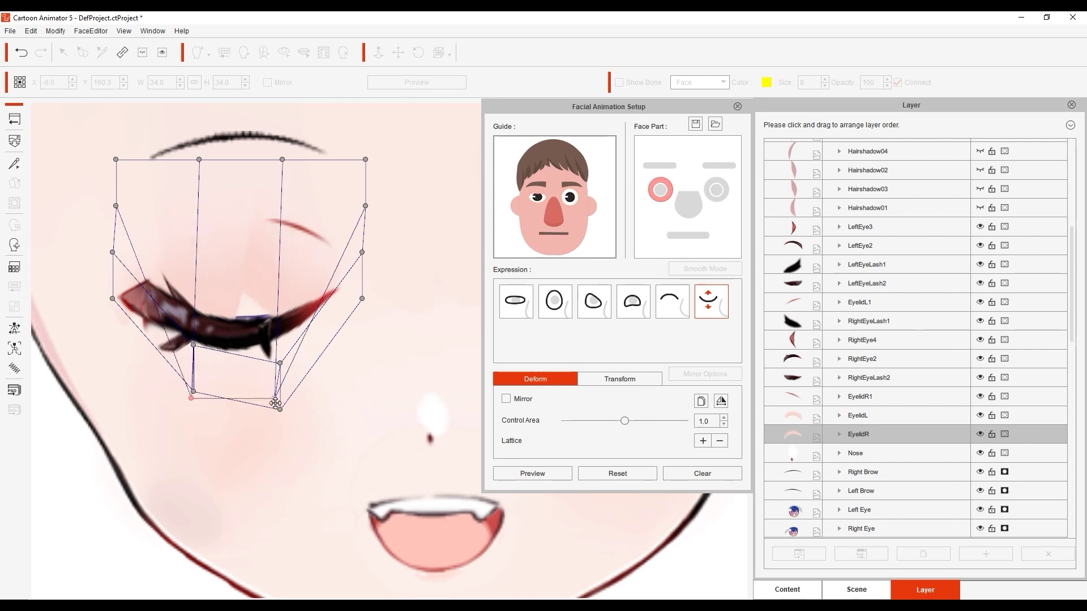
drag(279, 160, 280, 225)
drag(303, 272, 269, 338)
click(377, 392)
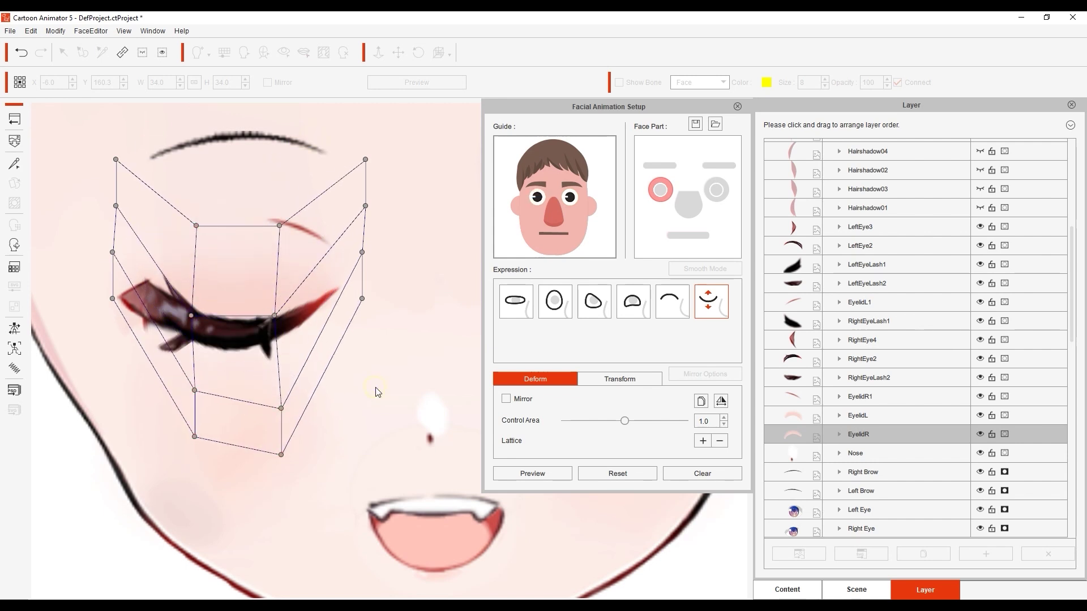
Preview the right-eye expressions on the whole face and leave the facial setup.
scroll(340, 371, down, 3)
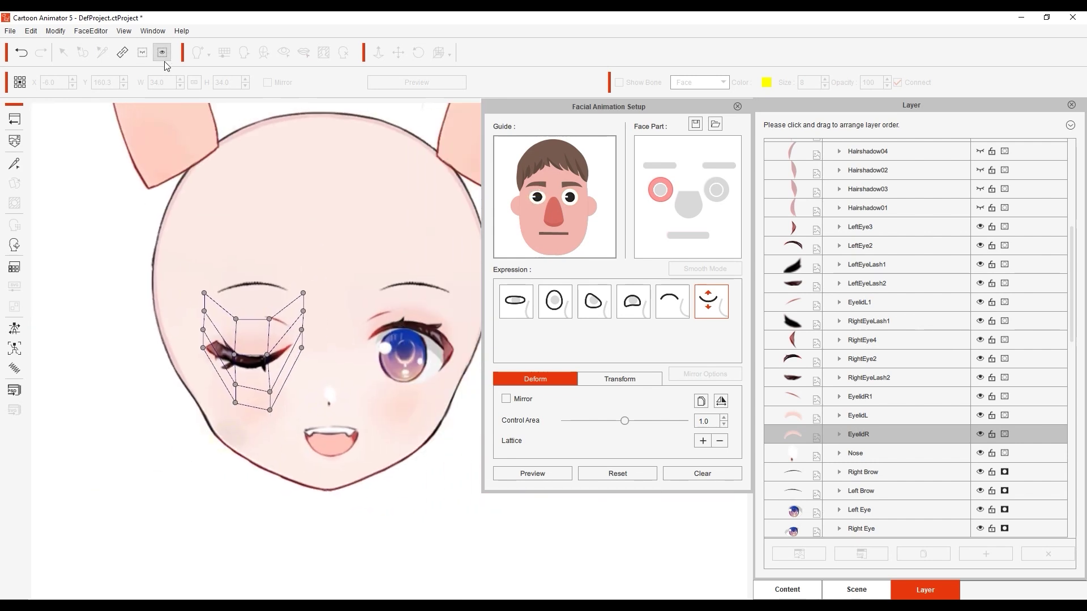
click(533, 473)
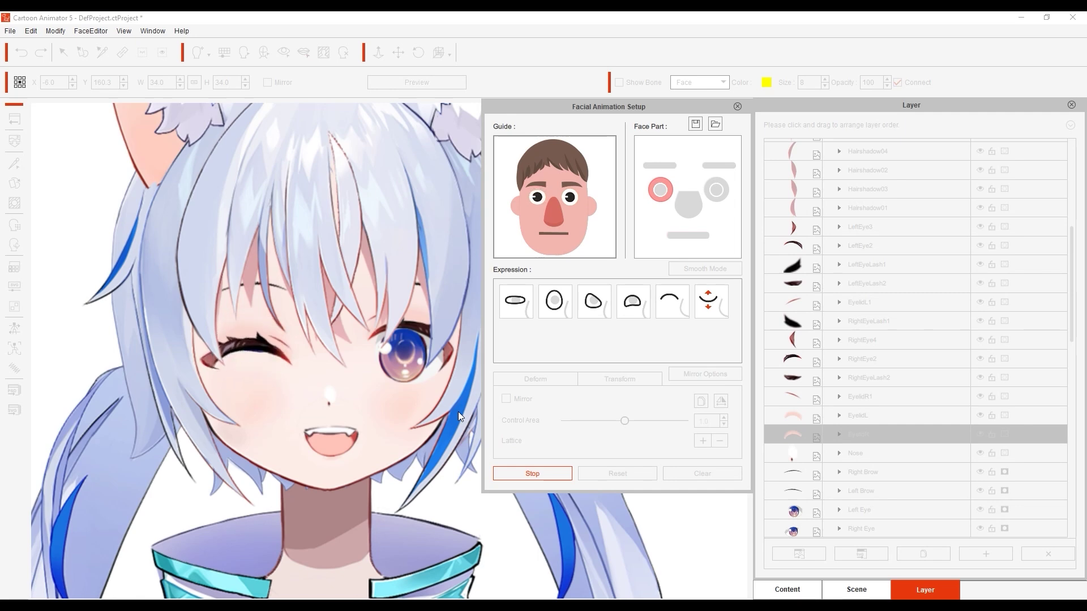
click(506, 304)
click(738, 106)
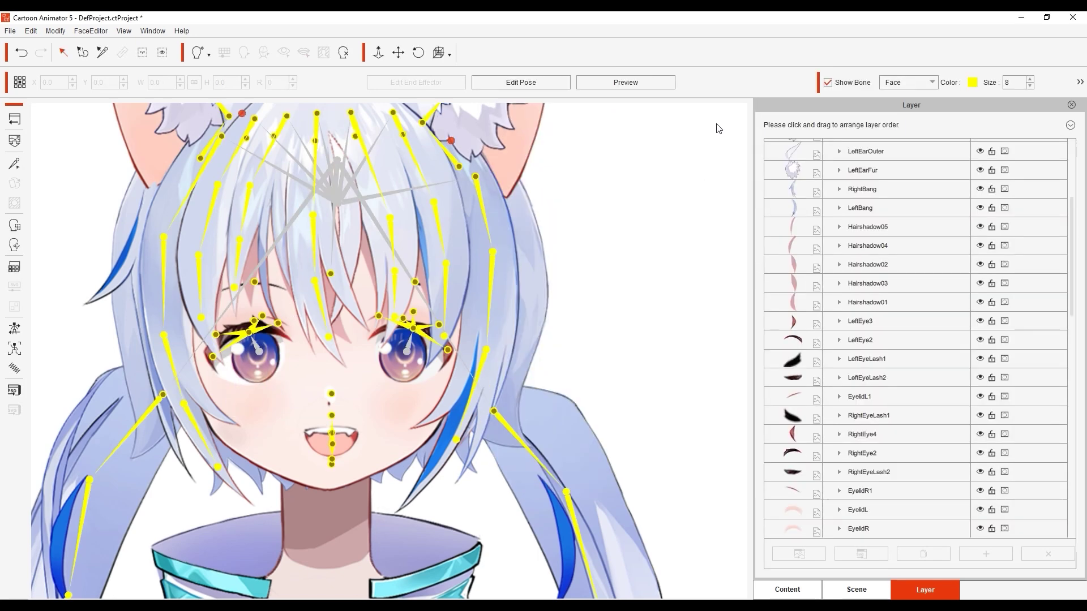
click(15, 119)
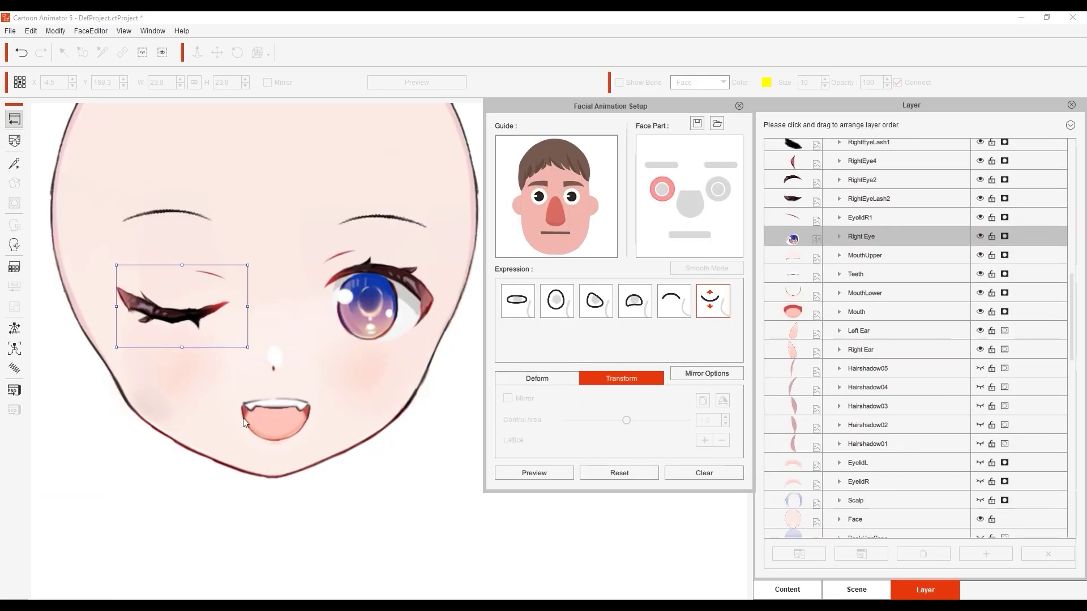
Preview the right iris expressions and move the iris of the small-pupil expression down toward the middle of the eye.
click(657, 194)
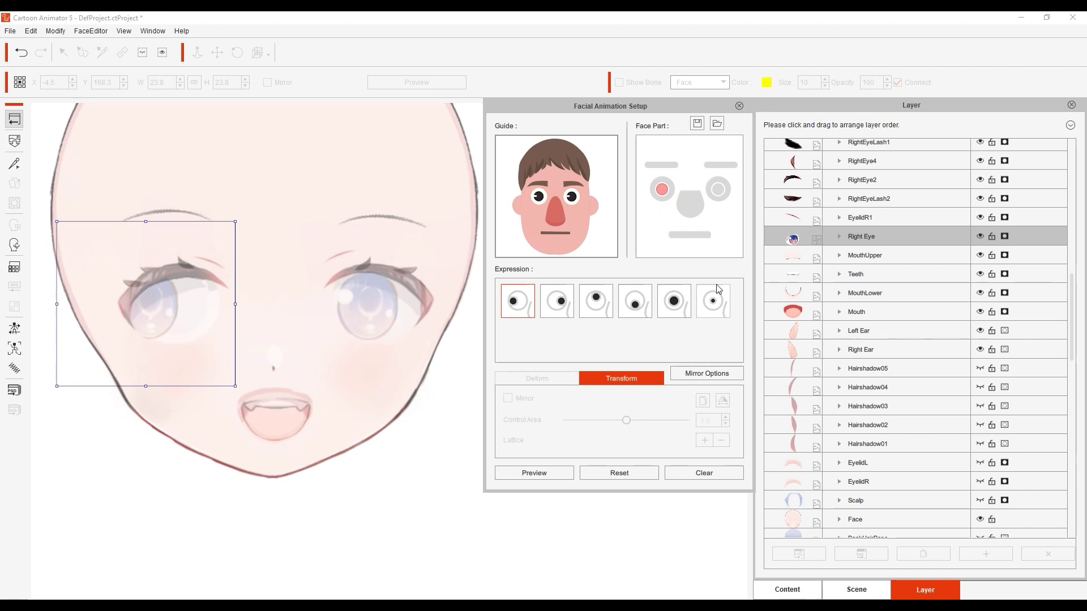
click(553, 474)
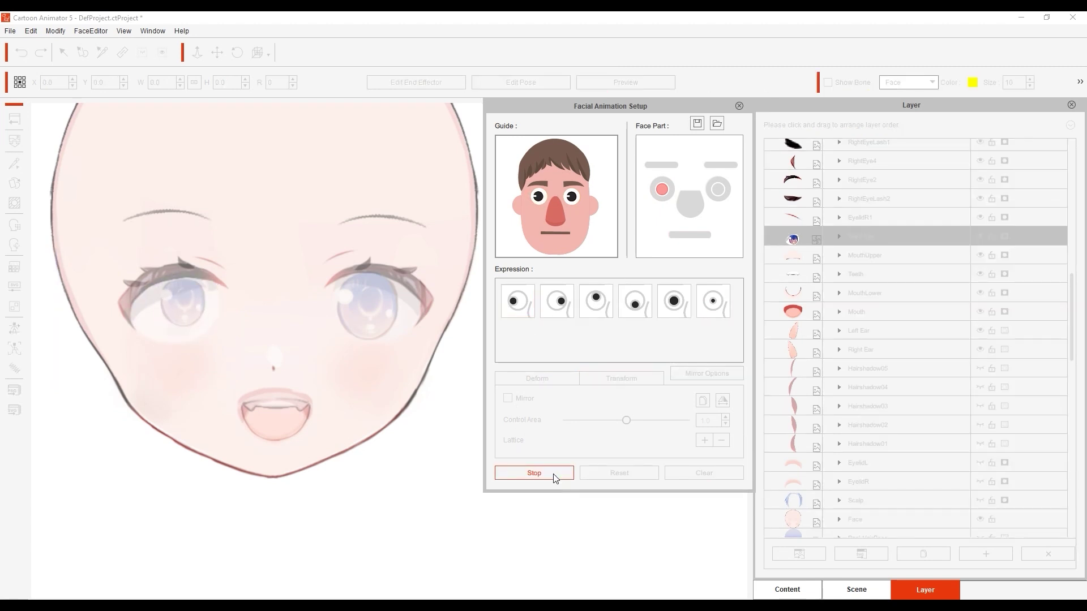
click(554, 474)
click(714, 304)
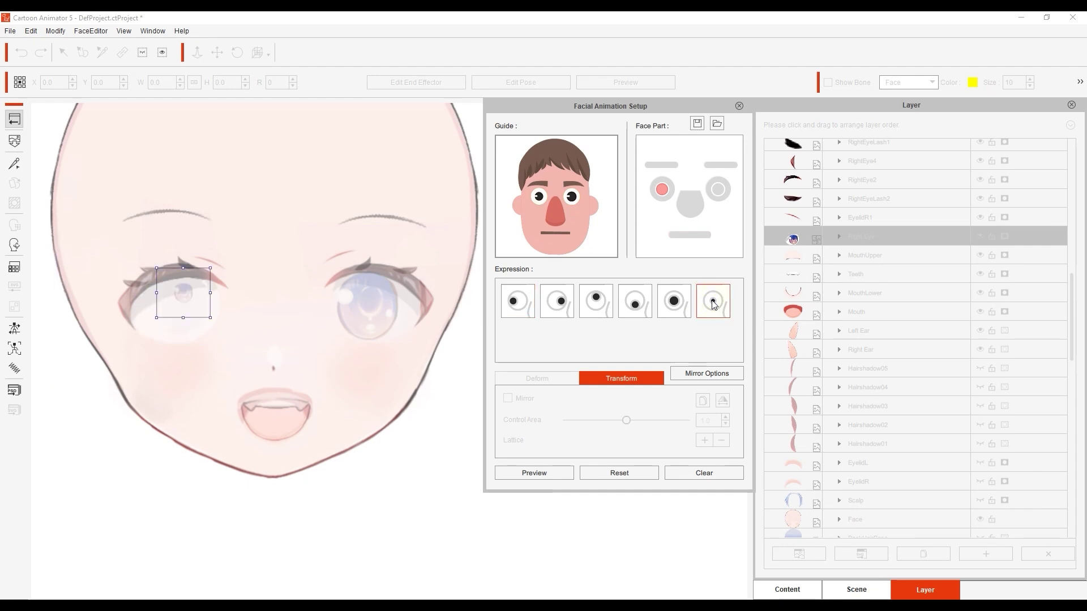
drag(196, 301, 207, 327)
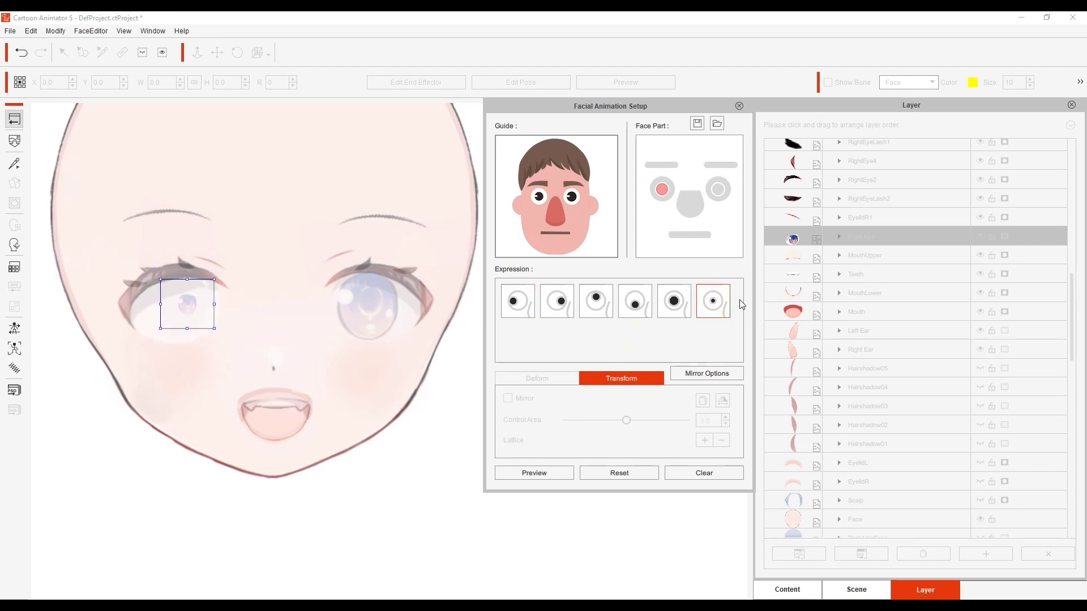
Preview the right brow expressions, and move the brow up in the lowered-brow expression and down in the raised-brow expression.
click(665, 165)
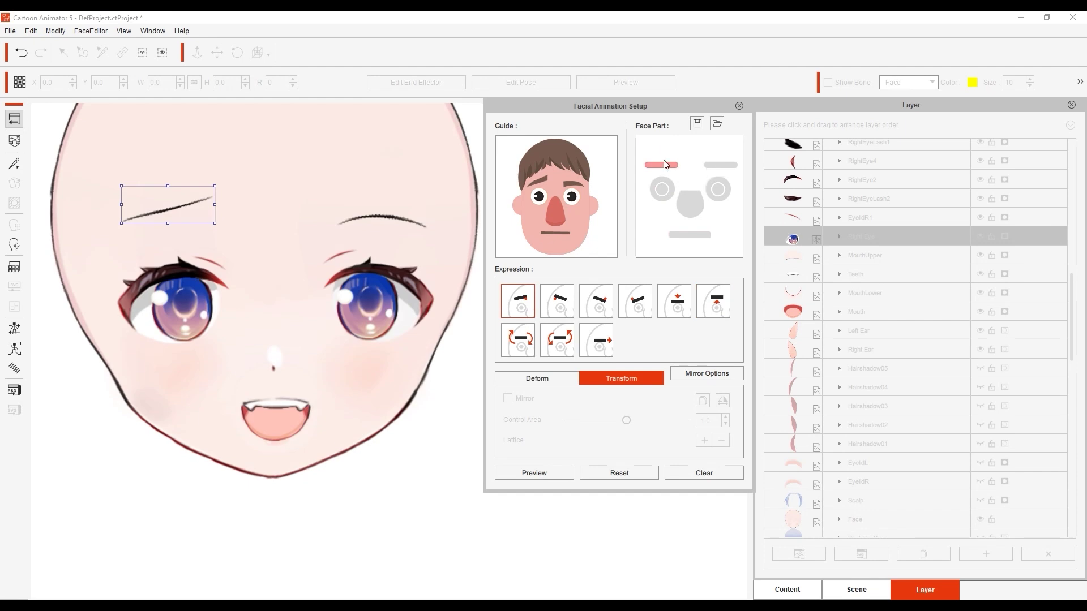
click(534, 473)
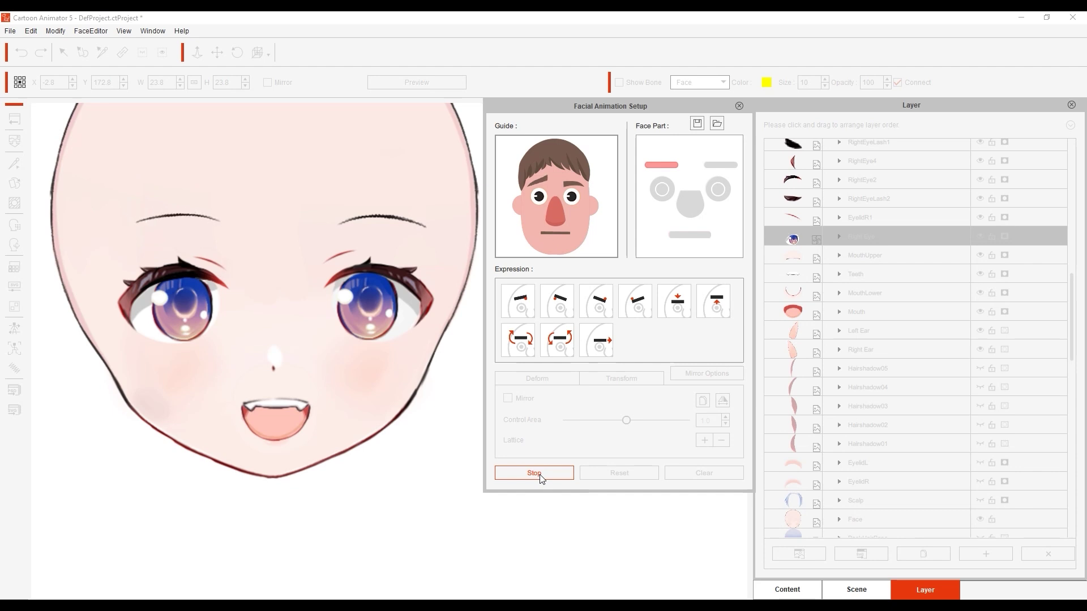
click(535, 474)
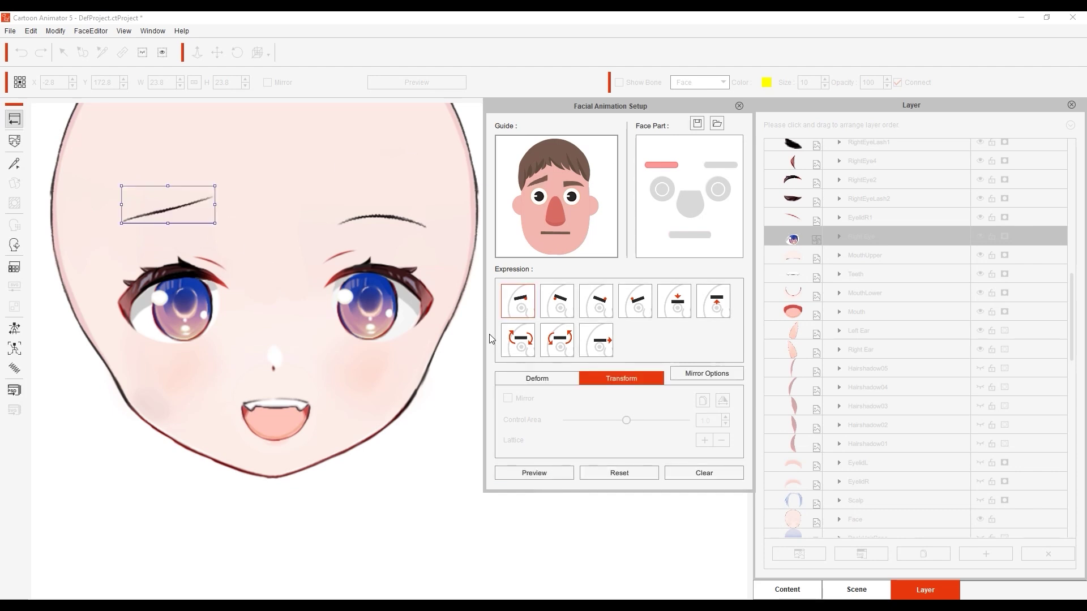
click(674, 300)
drag(193, 284, 193, 250)
click(713, 301)
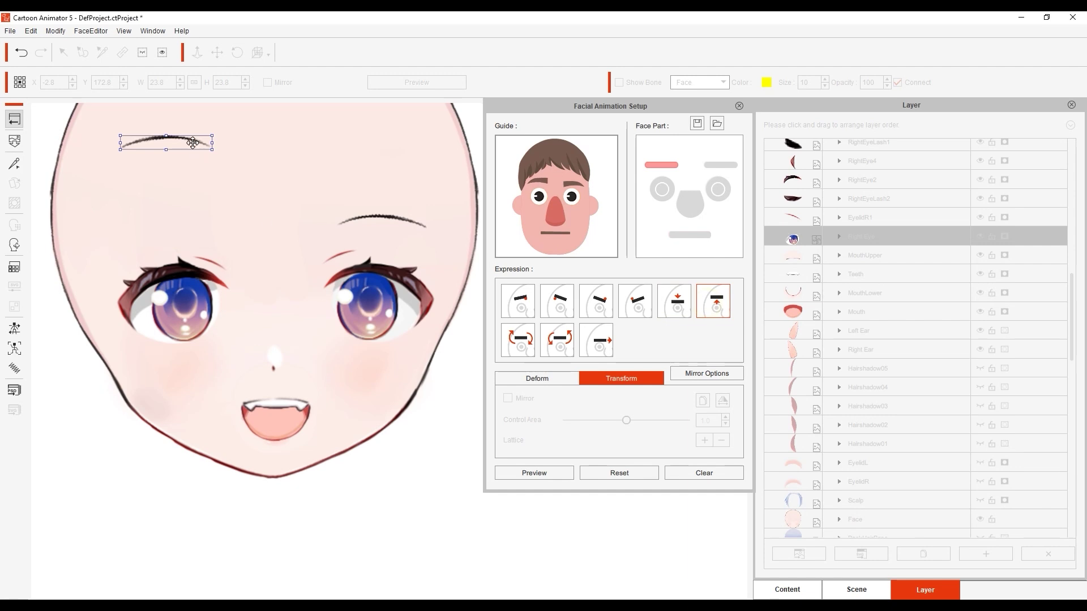
drag(192, 143, 189, 217)
Review the nose's third expression and bring up the mouth expressions.
click(276, 349)
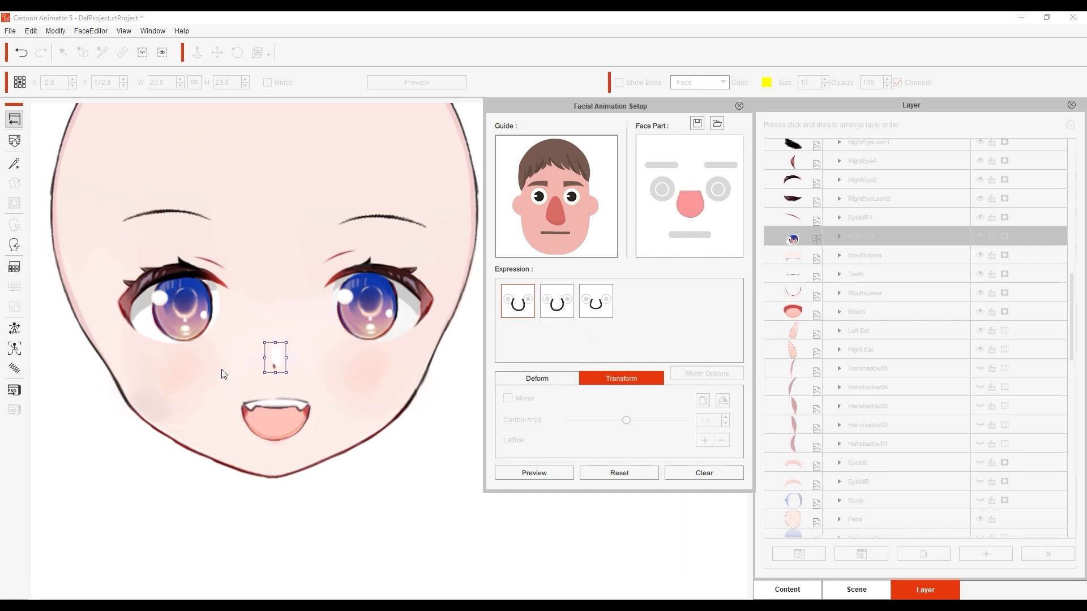
click(589, 307)
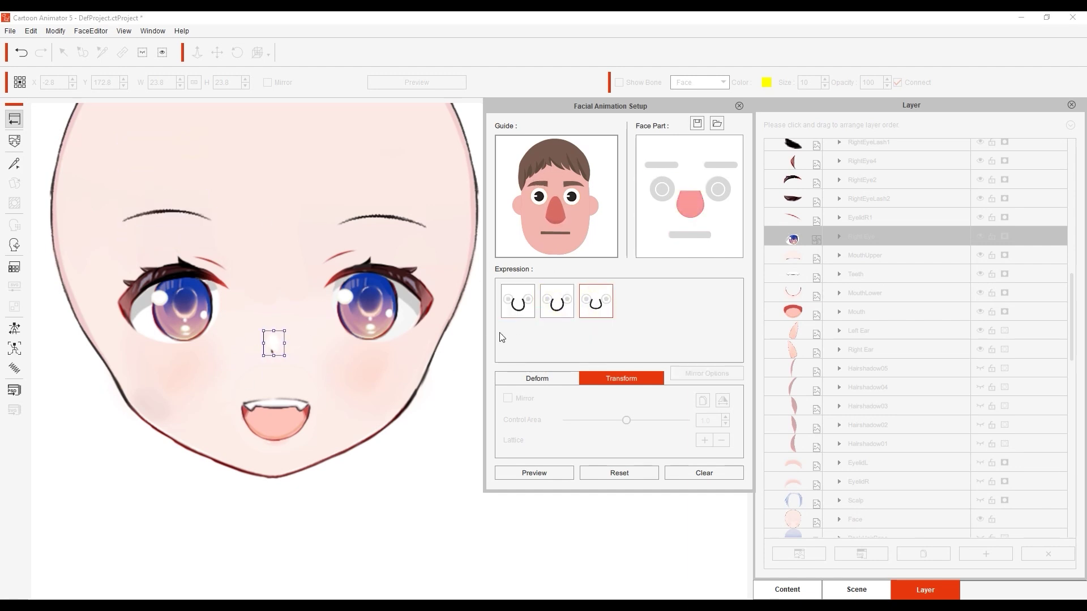
click(679, 235)
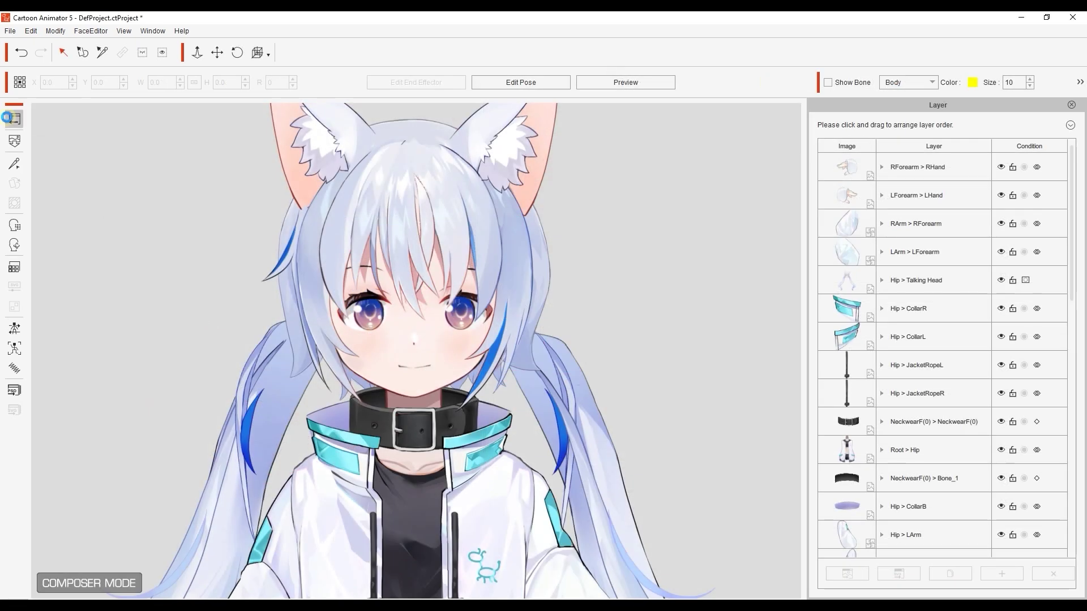
Return the character to Stage mode and open the Face Key Editor's detail settings.
click(10, 118)
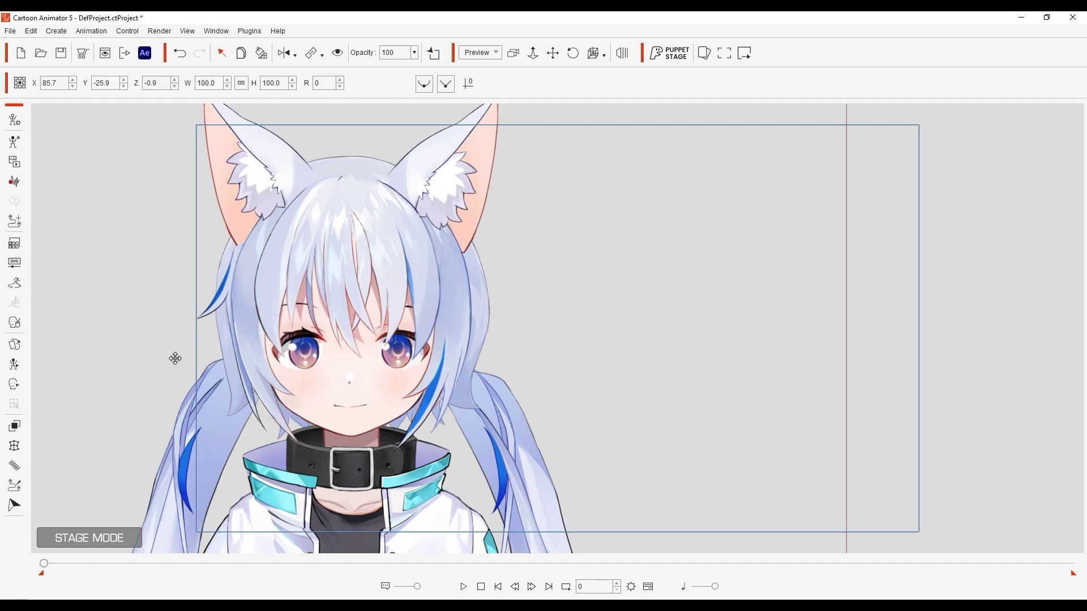
click(19, 388)
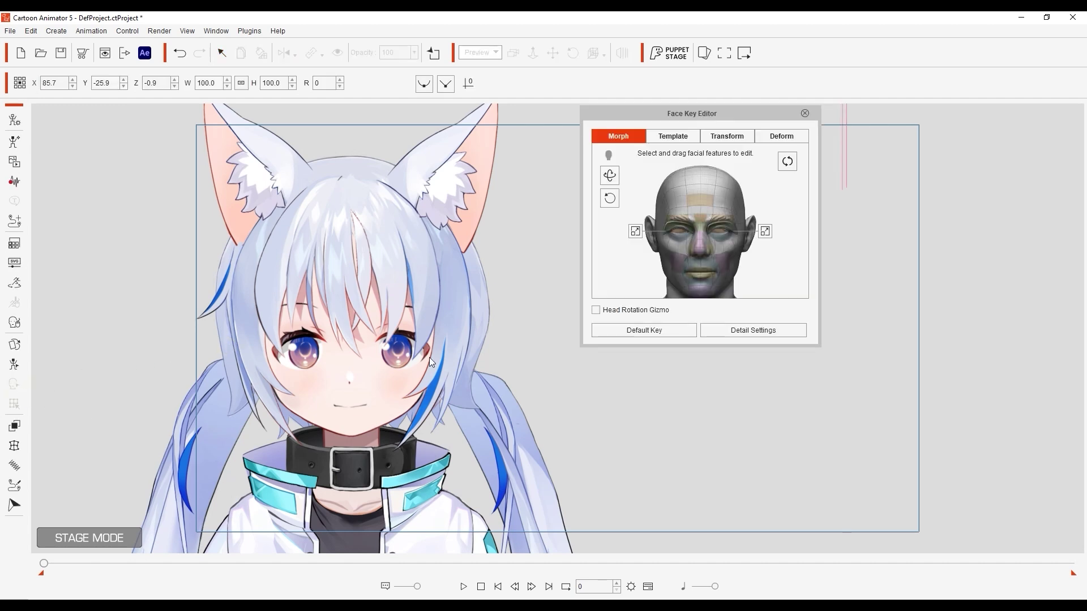
click(770, 334)
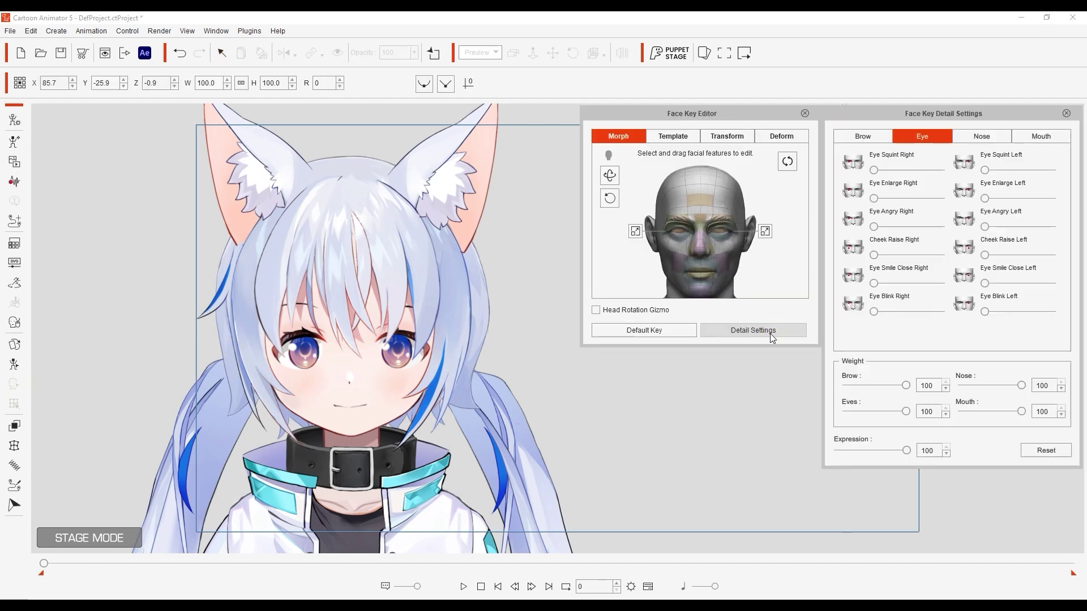
Test the right and left Eye Squint and Eye Angry morphs and return them to zero.
drag(874, 170, 941, 170)
drag(986, 170, 874, 170)
drag(875, 227, 1052, 226)
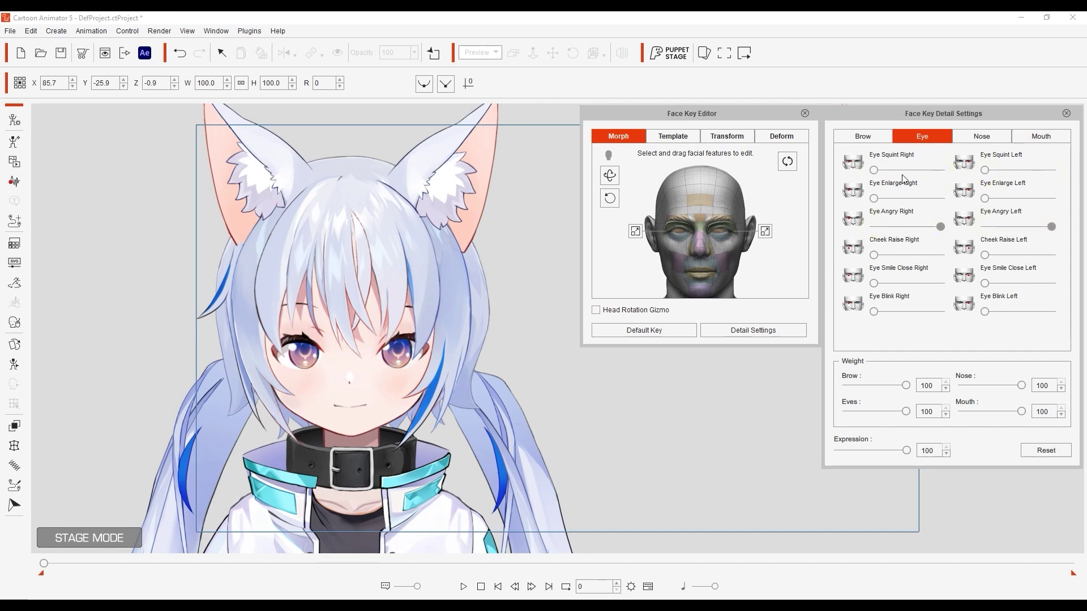
drag(875, 170, 985, 170)
drag(924, 170, 794, 168)
drag(941, 227, 796, 220)
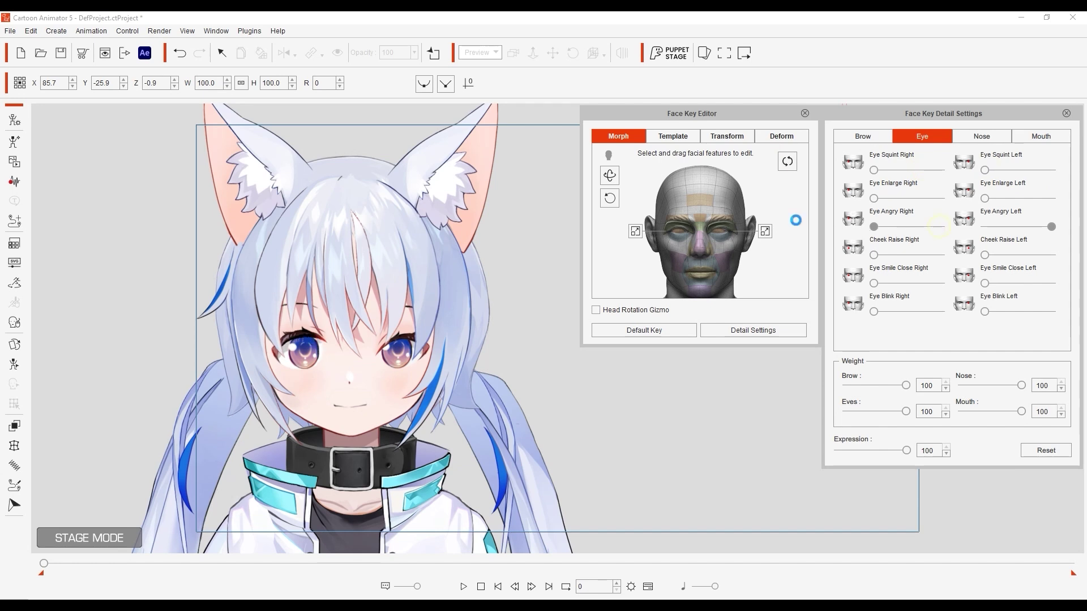
drag(1053, 227, 435, 329)
Test Eye Blink and Cheek Raise at full strength on both sides and undo the slider changes.
drag(873, 311, 1051, 311)
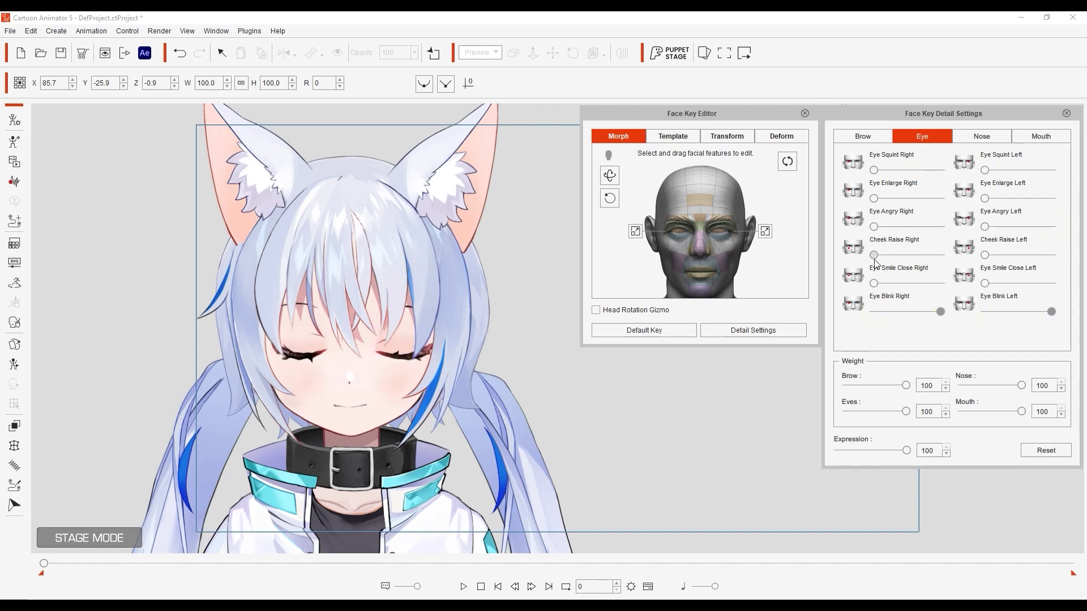
drag(874, 255, 1051, 255)
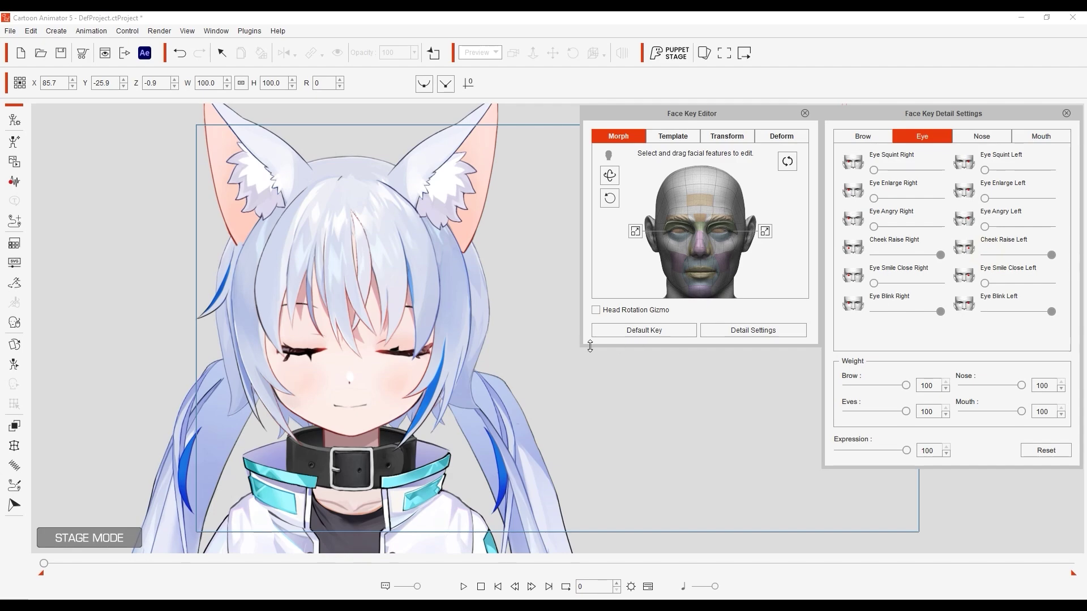
key(ctrl+z)
key(ctrl+z)
key(ctrl+z)
key(ctrl+z)
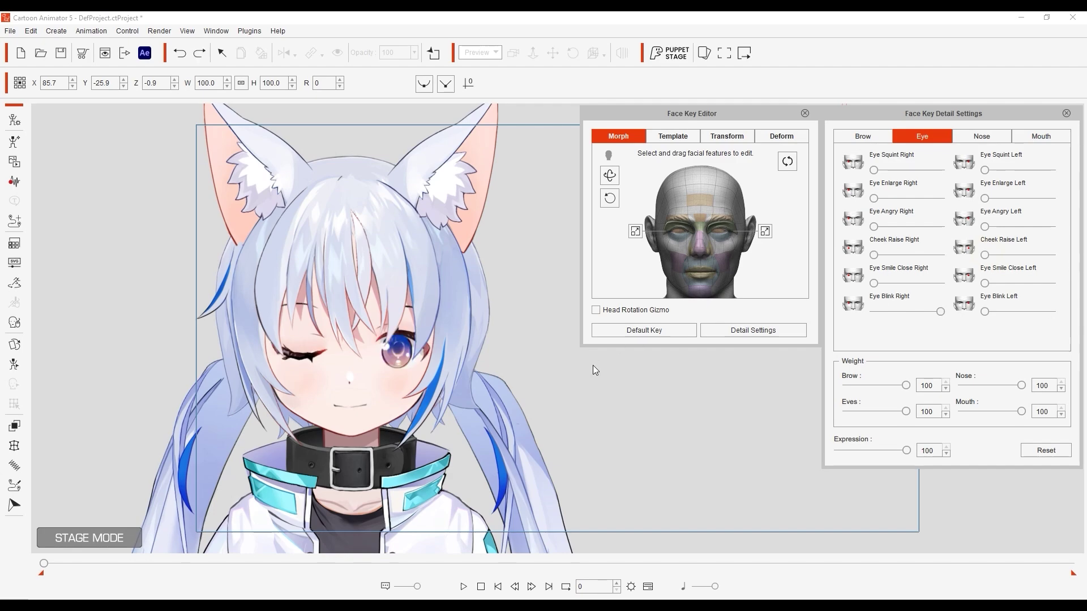